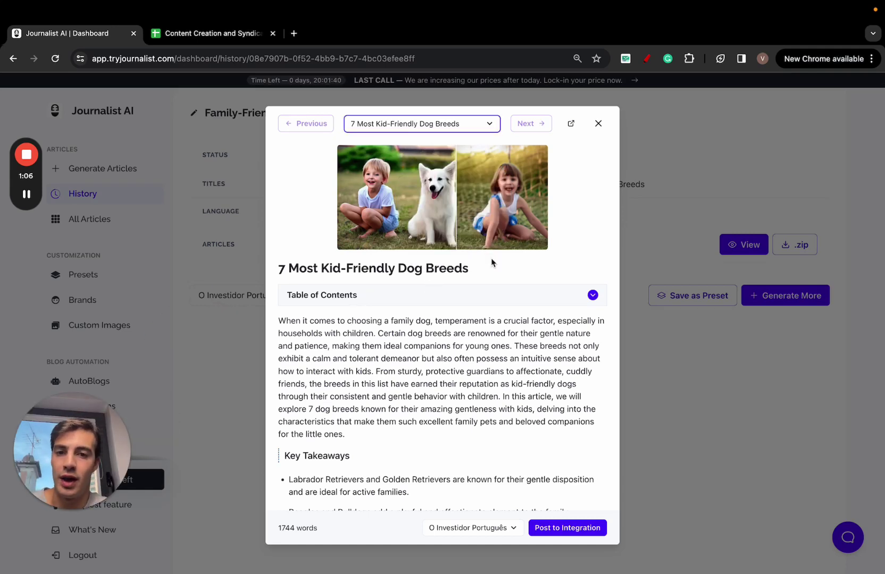
{"action": "scroll", "coordinate": [492, 262], "scroll_direction": "down", "scroll_amount": 1}
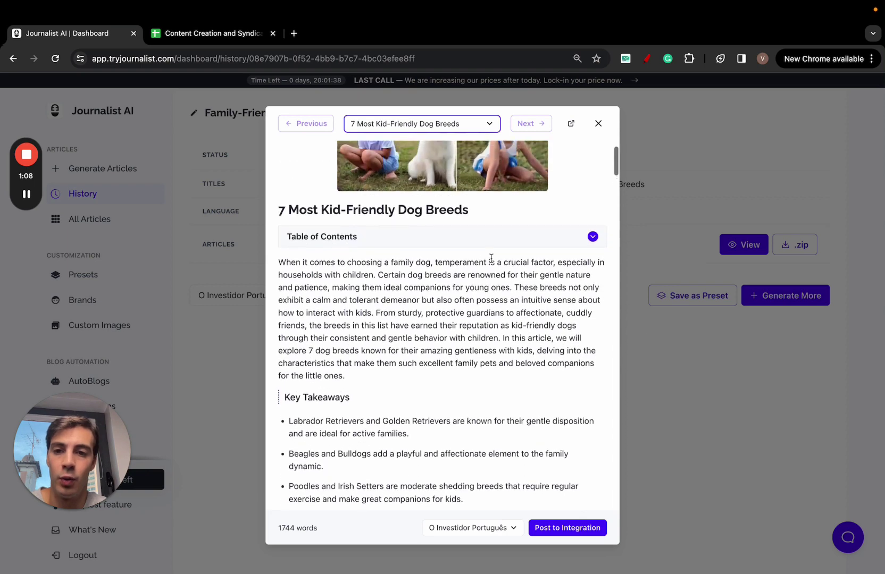
Step: Expand and collapse the table of contents of '7 Most Kid-Friendly Dog Breeds', then close its preview
{"action": "left_click", "coordinate": [414, 246]}
{"action": "scroll", "coordinate": [369, 337], "scroll_direction": "down", "scroll_amount": 1}
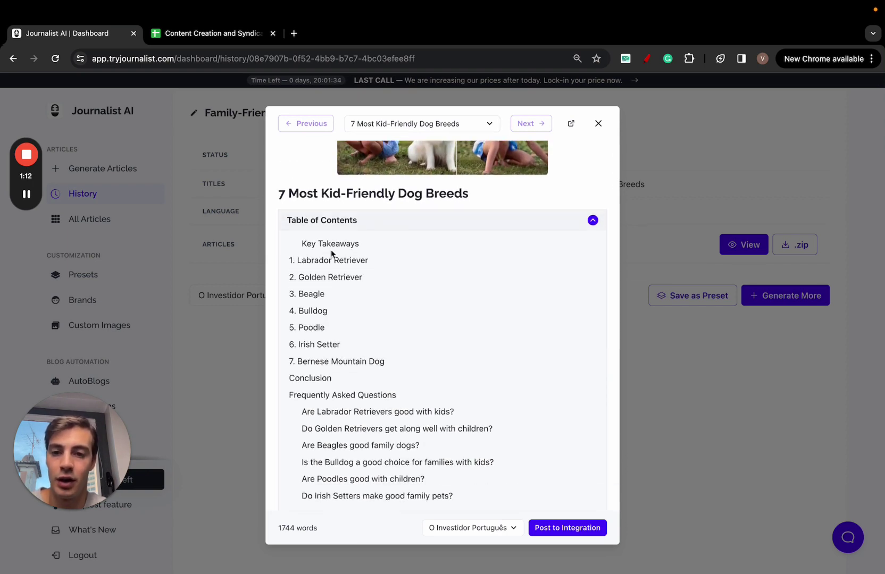
{"action": "left_click", "coordinate": [351, 220]}
{"action": "scroll", "coordinate": [351, 248], "scroll_direction": "down", "scroll_amount": 1}
{"action": "scroll", "coordinate": [353, 275], "scroll_direction": "down", "scroll_amount": 3}
{"action": "scroll", "coordinate": [353, 275], "scroll_direction": "down", "scroll_amount": 5}
{"action": "scroll", "coordinate": [353, 275], "scroll_direction": "down", "scroll_amount": 2}
{"action": "scroll", "coordinate": [352, 274], "scroll_direction": "down", "scroll_amount": 3}
{"action": "scroll", "coordinate": [353, 273], "scroll_direction": "down", "scroll_amount": 4}
{"action": "scroll", "coordinate": [352, 273], "scroll_direction": "up", "scroll_amount": 3}
{"action": "scroll", "coordinate": [352, 273], "scroll_direction": "down", "scroll_amount": 4}
{"action": "scroll", "coordinate": [353, 273], "scroll_direction": "down", "scroll_amount": 3}
{"action": "scroll", "coordinate": [352, 273], "scroll_direction": "down", "scroll_amount": 1}
{"action": "scroll", "coordinate": [353, 273], "scroll_direction": "down", "scroll_amount": 4}
{"action": "scroll", "coordinate": [353, 273], "scroll_direction": "down", "scroll_amount": 3}
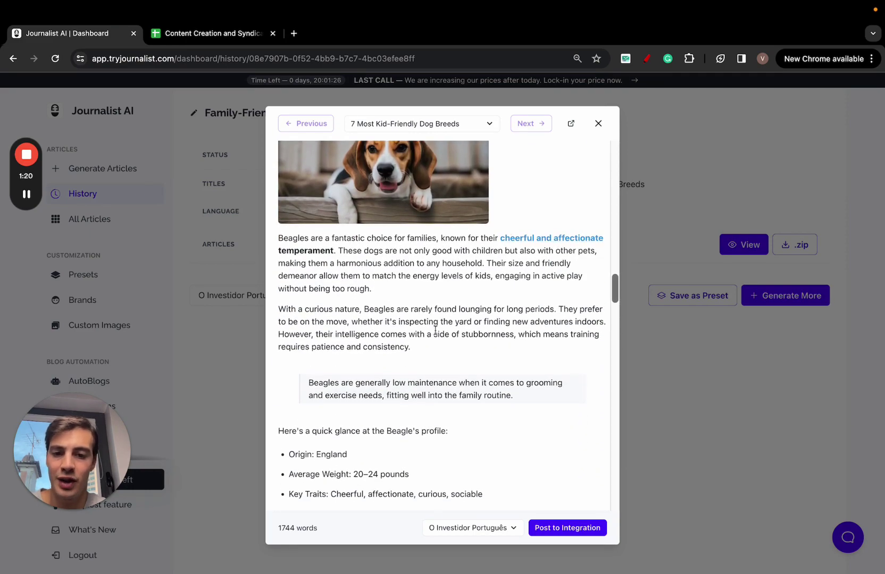
{"action": "scroll", "coordinate": [435, 330], "scroll_direction": "down", "scroll_amount": 4}
{"action": "scroll", "coordinate": [435, 330], "scroll_direction": "down", "scroll_amount": 2}
{"action": "scroll", "coordinate": [435, 330], "scroll_direction": "down", "scroll_amount": 4}
{"action": "scroll", "coordinate": [435, 330], "scroll_direction": "up", "scroll_amount": 8}
{"action": "scroll", "coordinate": [435, 330], "scroll_direction": "up", "scroll_amount": 10}
{"action": "scroll", "coordinate": [435, 330], "scroll_direction": "up", "scroll_amount": 5}
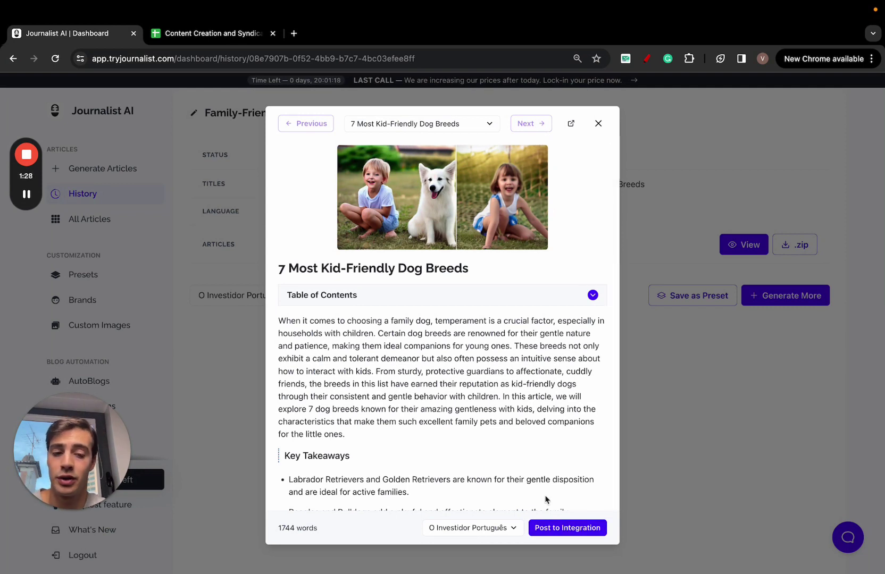
{"action": "left_click", "coordinate": [727, 378]}
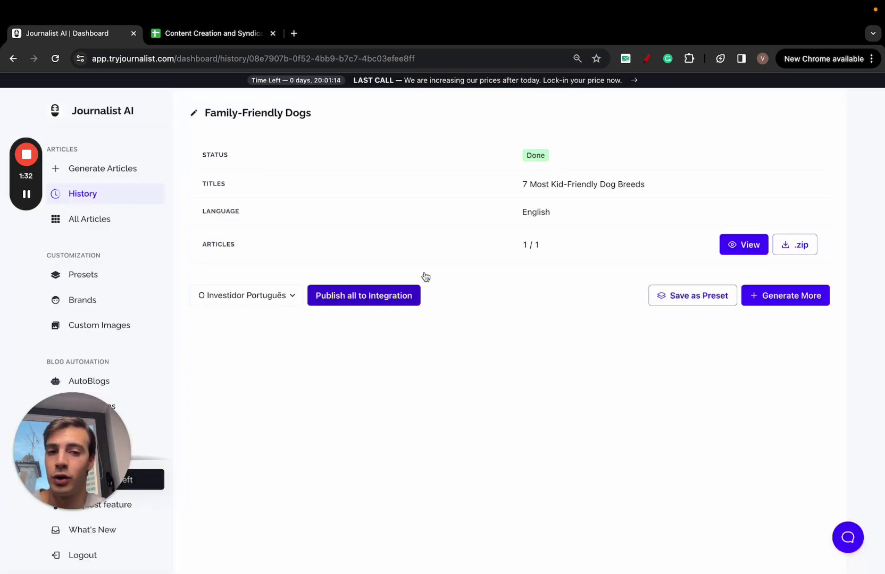
Step: Highlight the '1 / 1' article count on the batch page
{"action": "left_click_drag", "start_coordinate": [518, 251], "coordinate": [569, 251]}
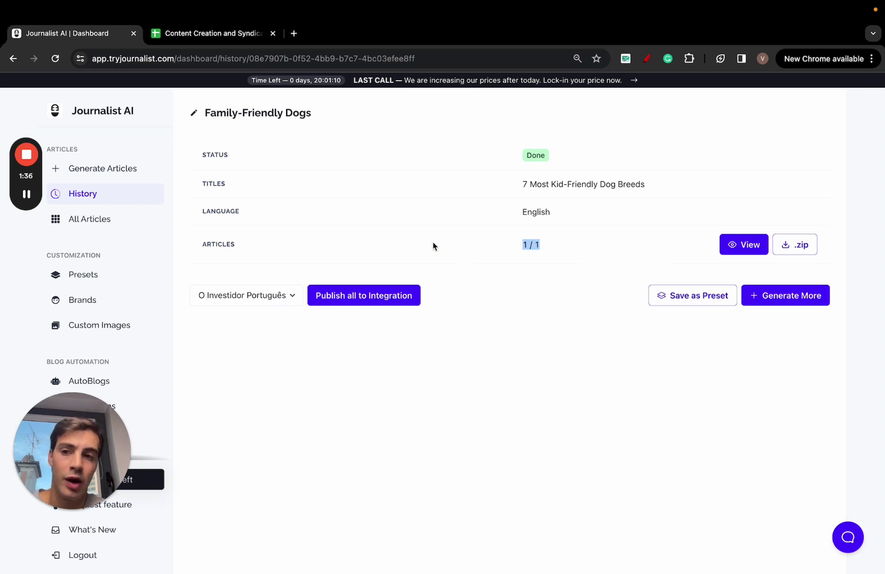
{"action": "scroll", "coordinate": [128, 295], "scroll_direction": "down", "scroll_amount": 2}
{"action": "left_click", "coordinate": [106, 315]}
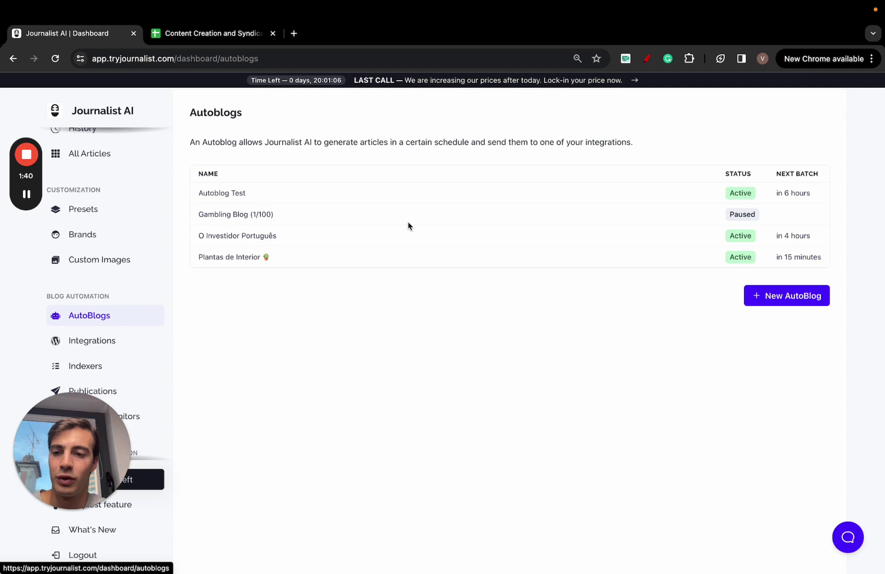
{"action": "left_click", "coordinate": [647, 59]}
{"action": "left_click_drag", "start_coordinate": [74, 117], "coordinate": [253, 301]}
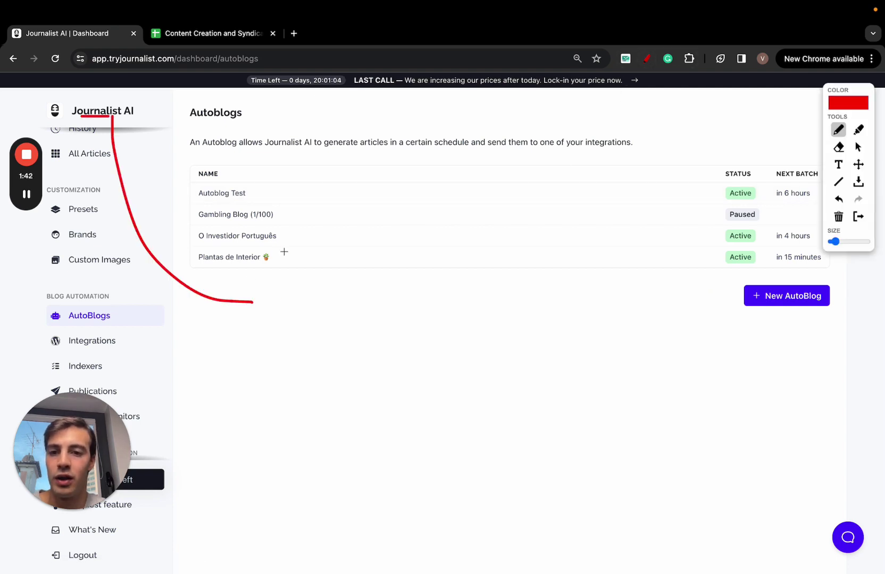
{"action": "left_click_drag", "start_coordinate": [284, 253], "coordinate": [248, 258]}
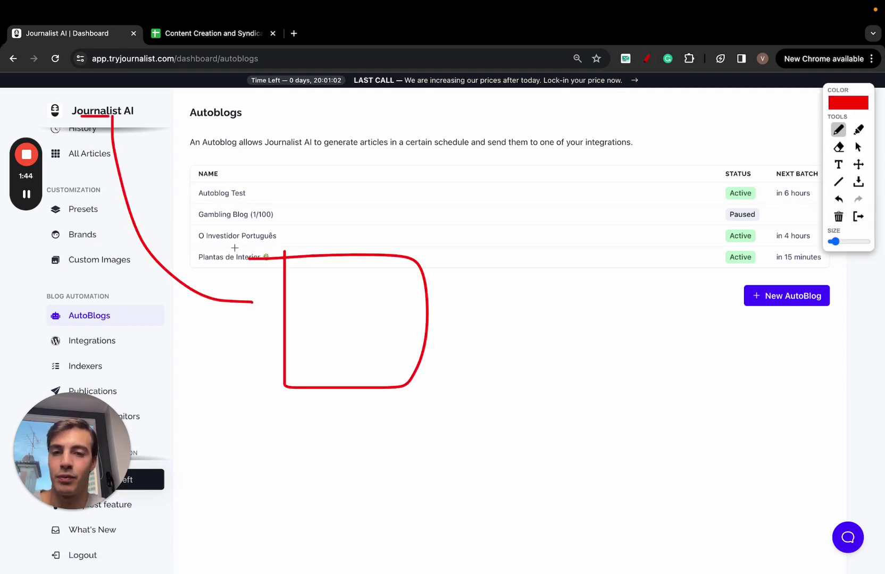
{"action": "left_click", "coordinate": [302, 271]}
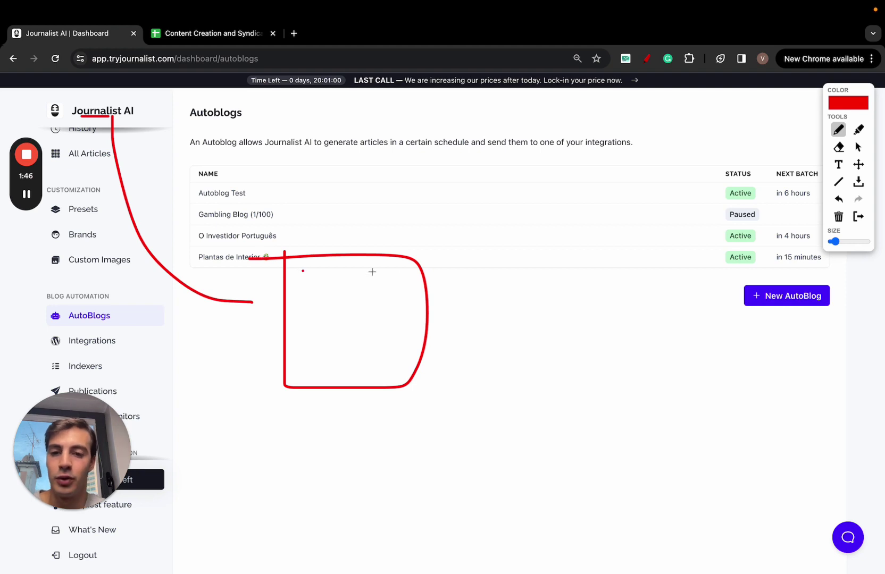
{"action": "left_click", "coordinate": [341, 301]}
{"action": "left_click", "coordinate": [311, 301]}
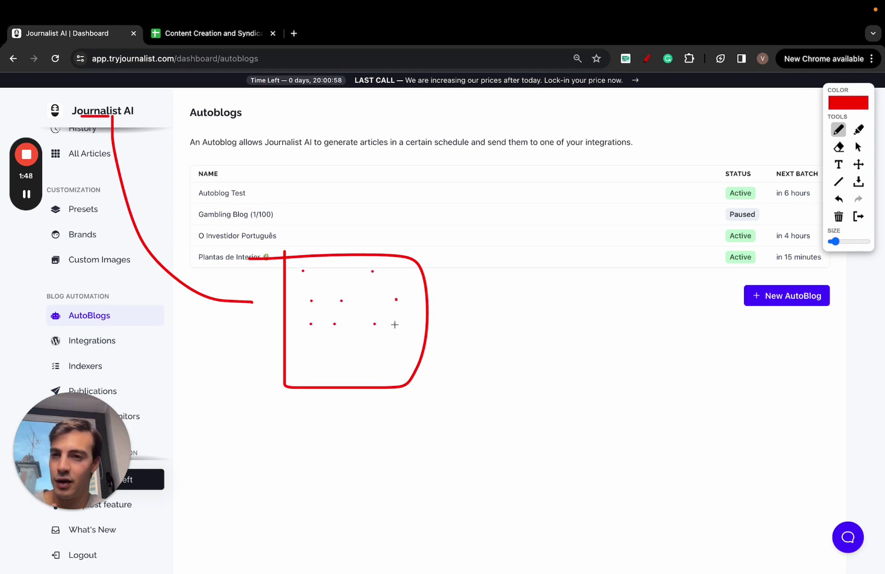
{"action": "left_click", "coordinate": [858, 216]}
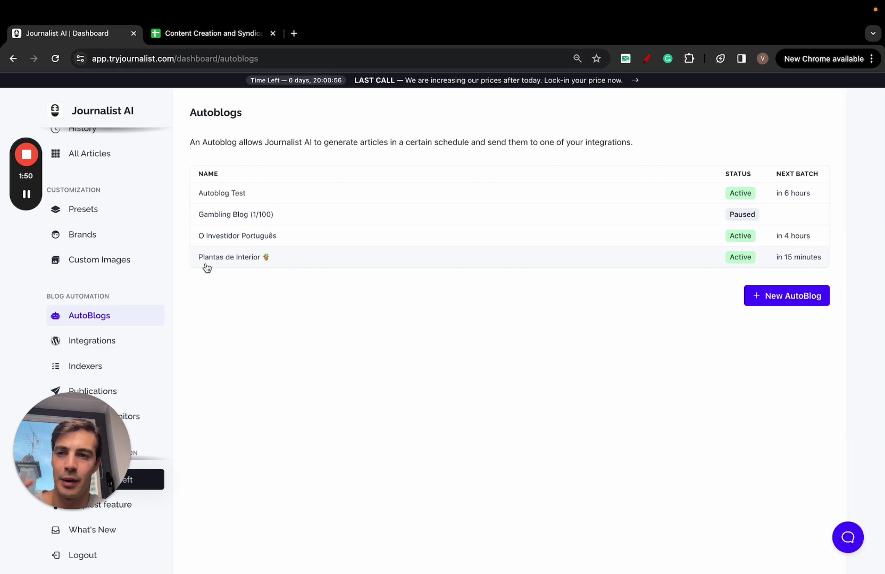
{"action": "scroll", "coordinate": [133, 230], "scroll_direction": "up", "scroll_amount": 2}
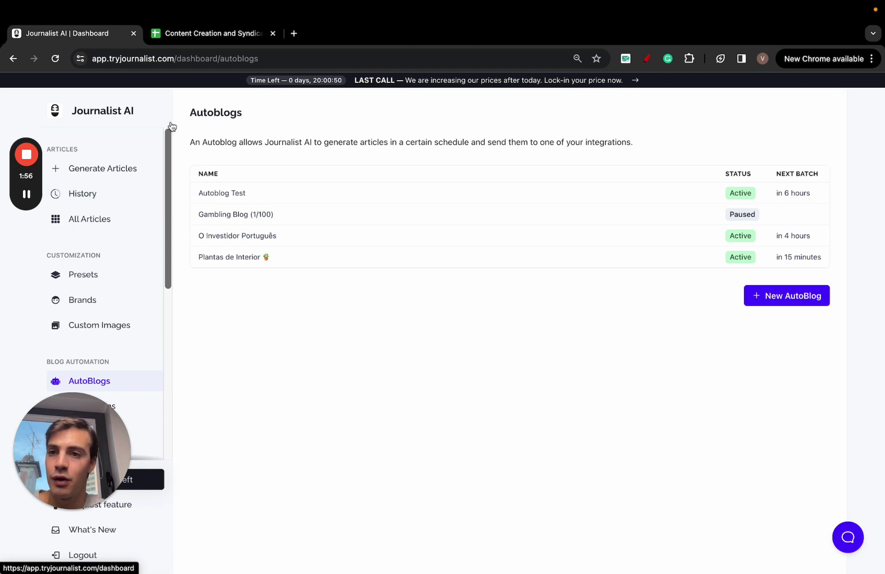
Step: Set the article Generation Mode to Titles
{"action": "left_click", "coordinate": [109, 176]}
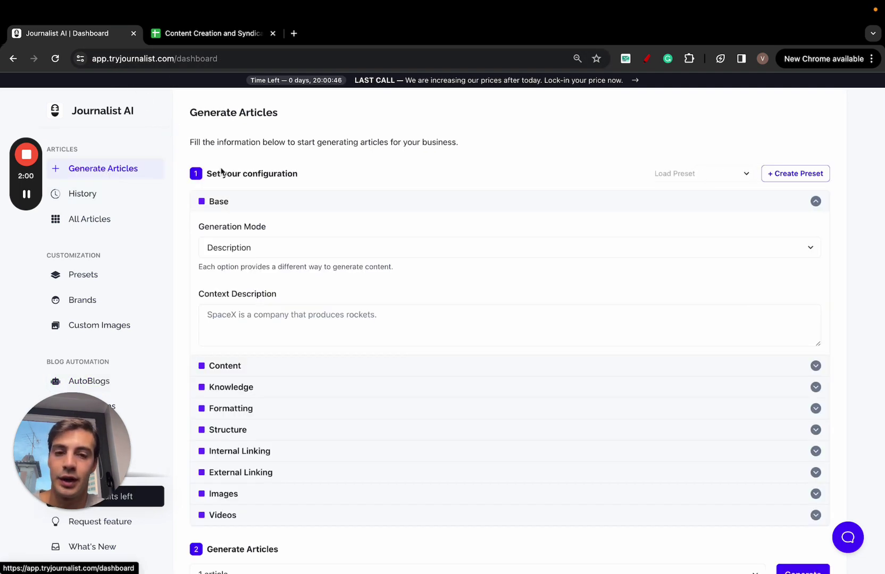
{"action": "scroll", "coordinate": [228, 180], "scroll_direction": "down", "scroll_amount": 1}
{"action": "left_click", "coordinate": [253, 200]}
{"action": "left_click", "coordinate": [264, 188]}
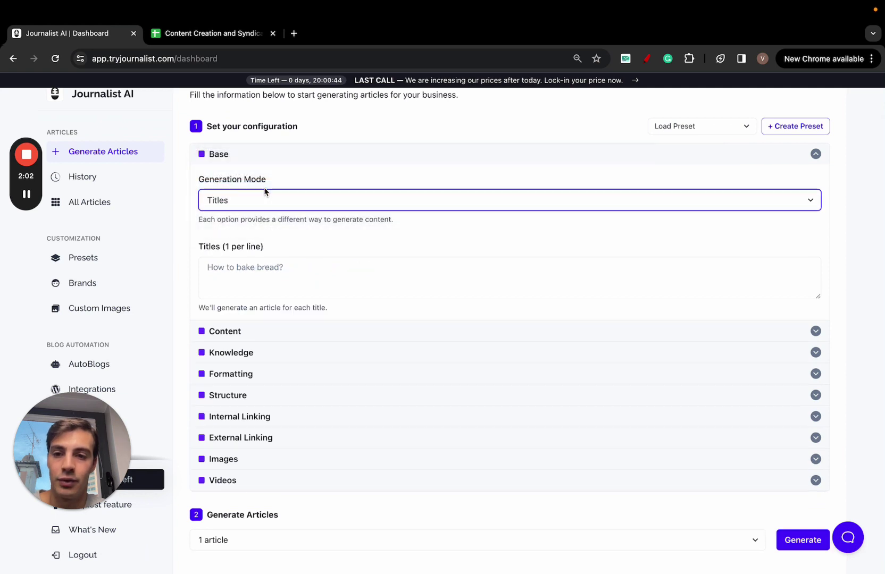
Step: Enter two titles: 'Top 10 Best Gaming Mouses for 2024' and the surfboarding title
{"action": "left_click", "coordinate": [272, 273]}
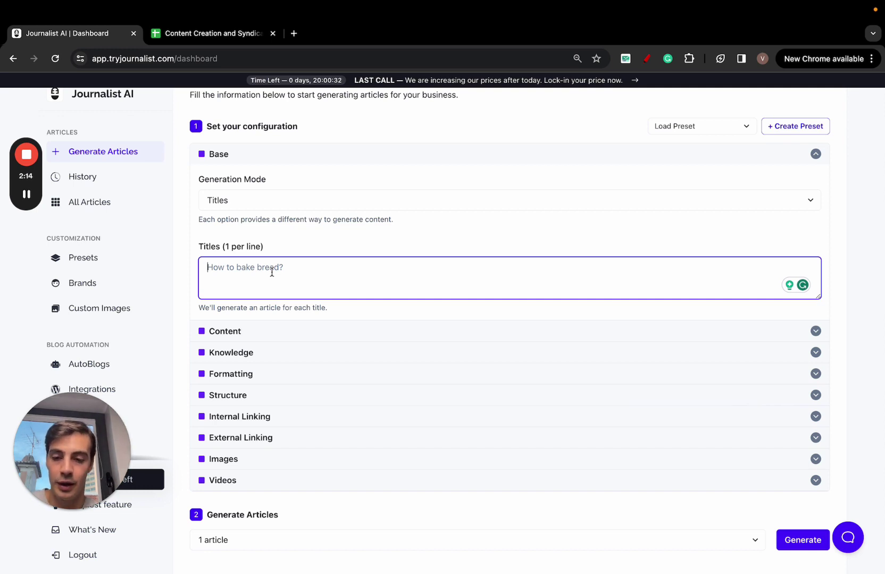
{"action": "type", "text": "Bat"}
{"action": "key", "text": "BackSpace"}
{"action": "key", "text": "BackSpace"}
{"action": "key", "text": "BackSpace"}
{"action": "type", "text": "10"}
{"action": "key", "text": "BackSpace"}
{"action": "key", "text": "BackSpace"}
{"action": "type", "text": "Top 10 Best "}
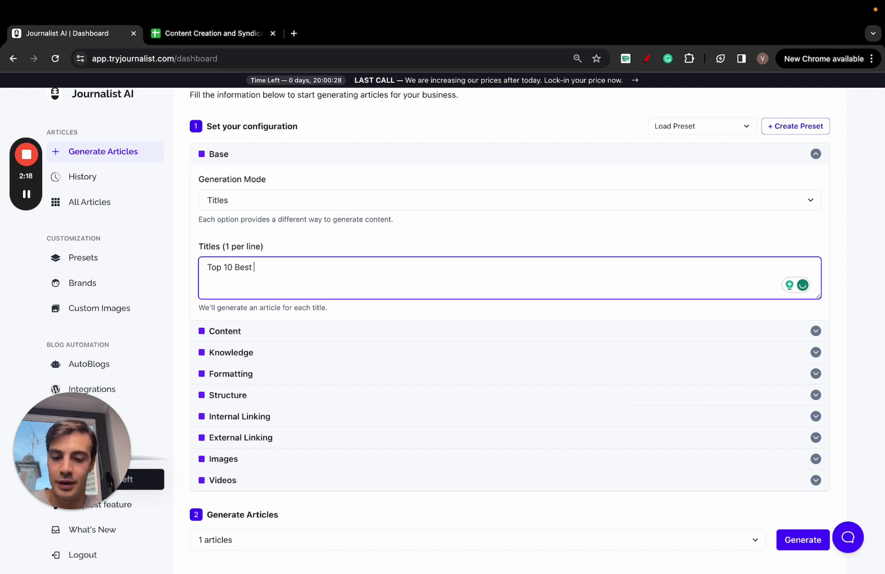
{"action": "type", "text": "Gaming Mouses for 2024 "}
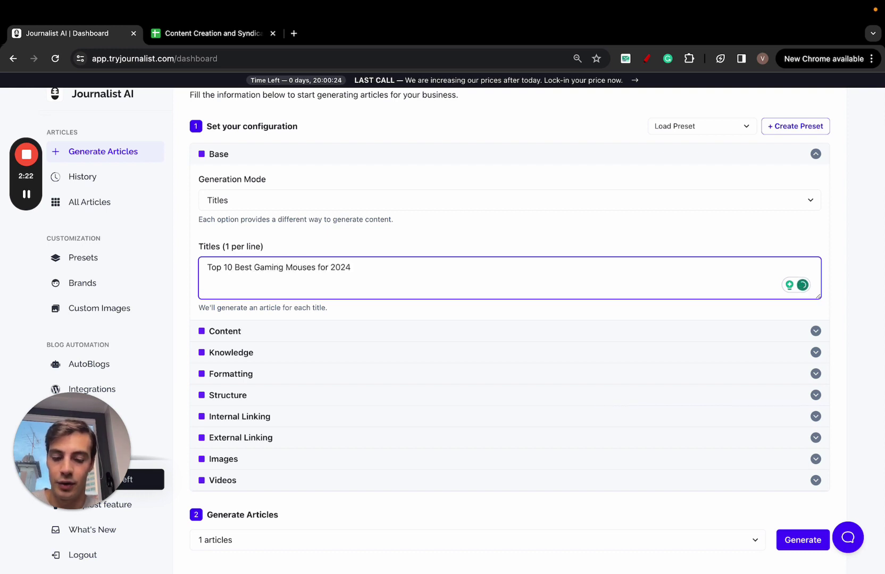
{"action": "type", "text": "Hwo"}
{"action": "key", "text": "BackSpace"}
{"action": "key", "text": "BackSpace"}
{"action": "type", "text": "ow to"}
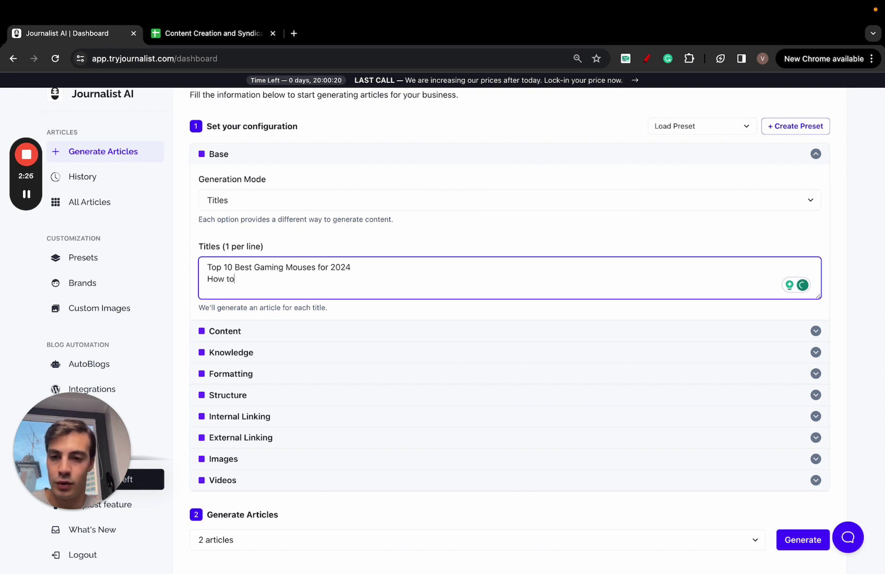
{"action": "type", "text": " get up on a surfb"}
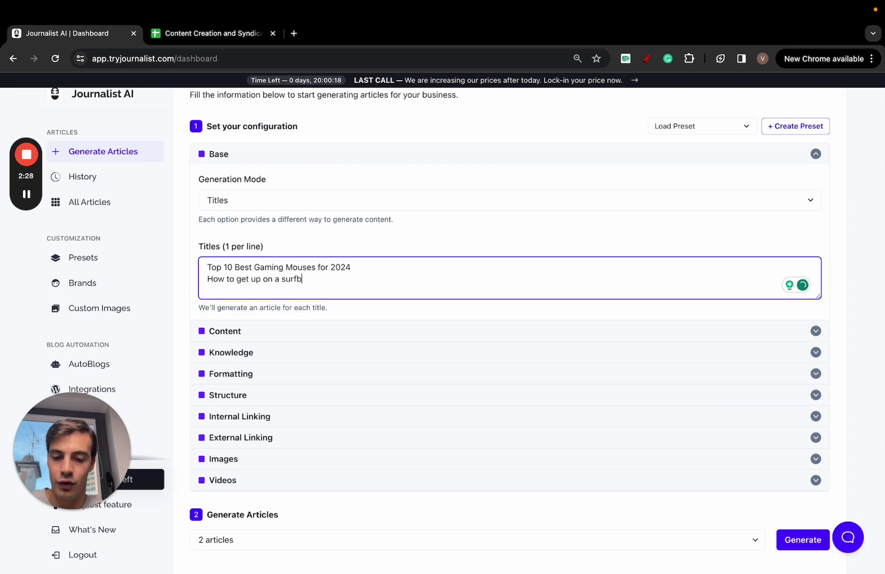
{"action": "type", "text": "oard"}
{"action": "scroll", "coordinate": [318, 394], "scroll_direction": "down", "scroll_amount": 1}
{"action": "left_click", "coordinate": [321, 504]}
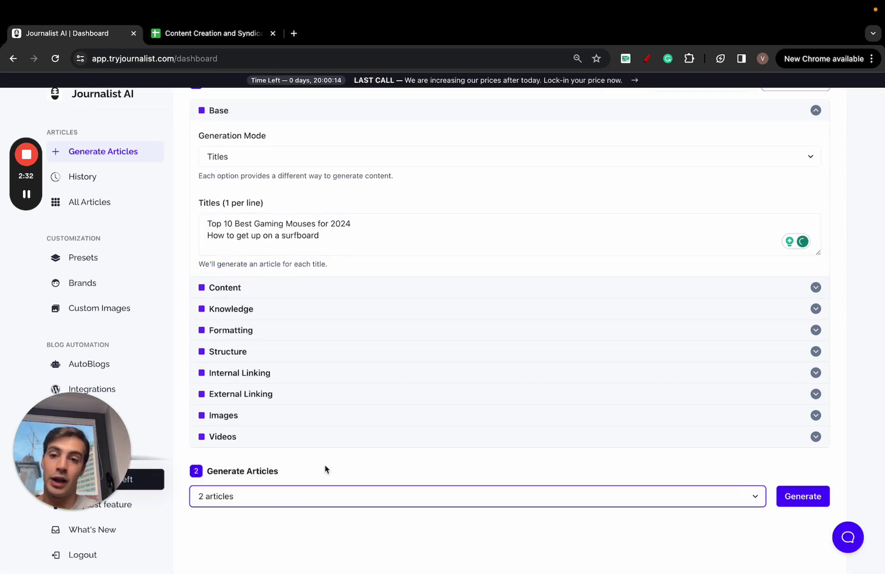
Step: Capitalise 'Get' and 'Surfboard' in 'How to Get up on a Surfboard'
{"action": "left_click_drag", "start_coordinate": [375, 221], "coordinate": [172, 228]}
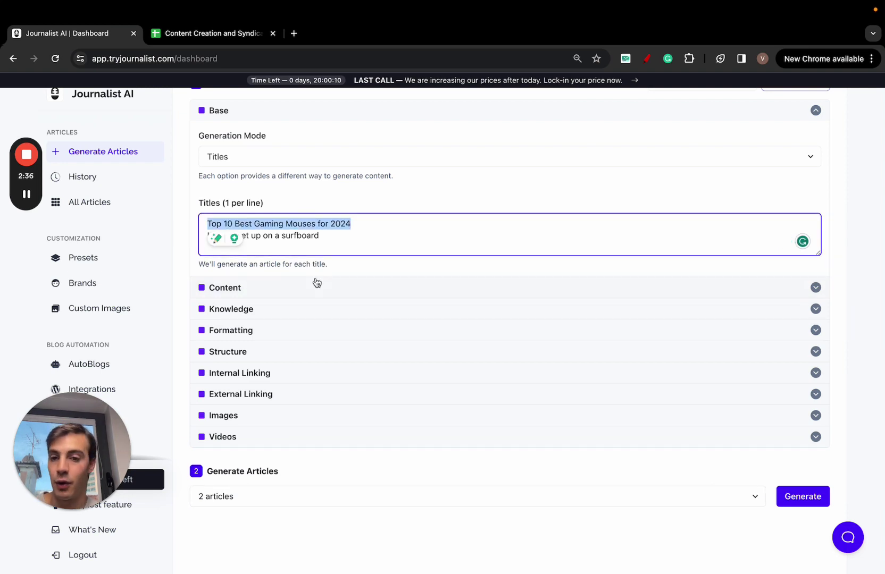
{"action": "left_click", "coordinate": [321, 239]}
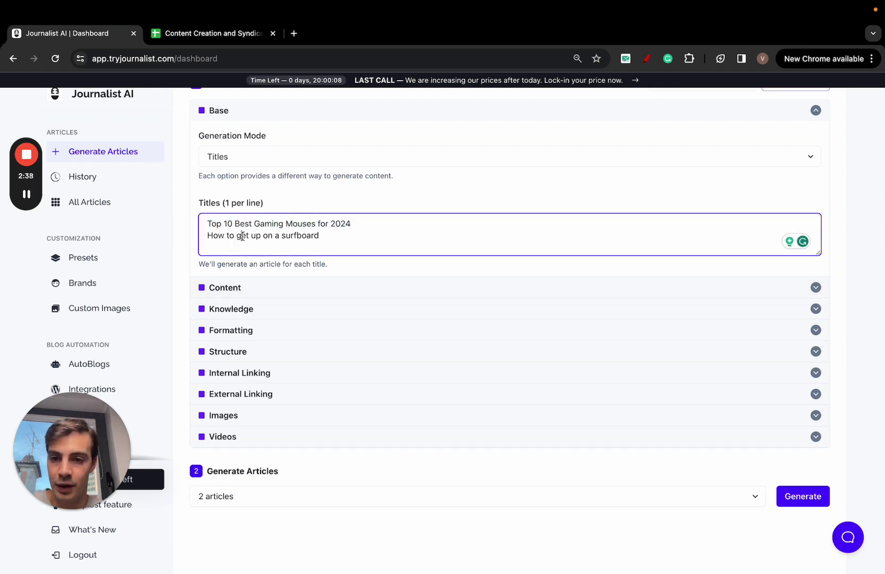
{"action": "key", "text": "BackSpace"}
{"action": "type", "text": "G"}
{"action": "left_click", "coordinate": [279, 235]}
{"action": "type", "text": "a"}
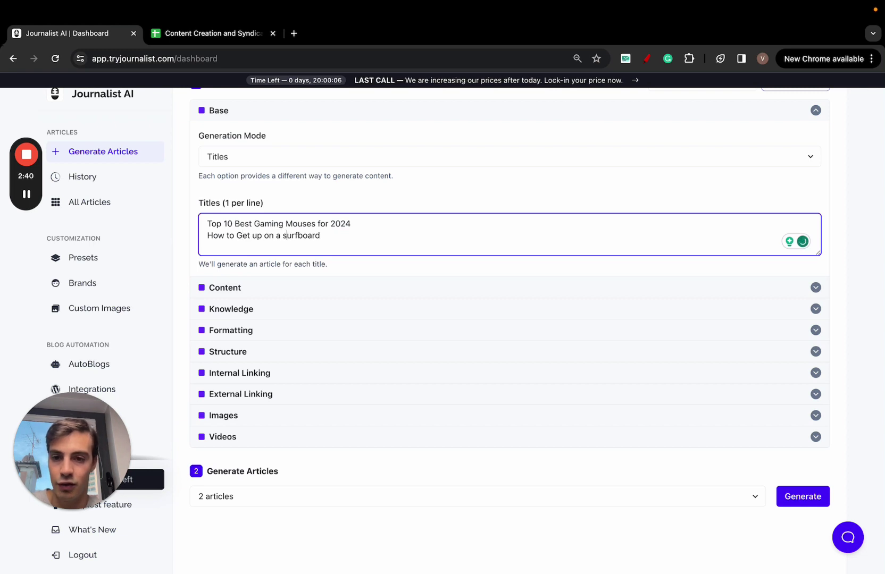
{"action": "key", "text": "BackSpace"}
{"action": "type", "text": "S"}
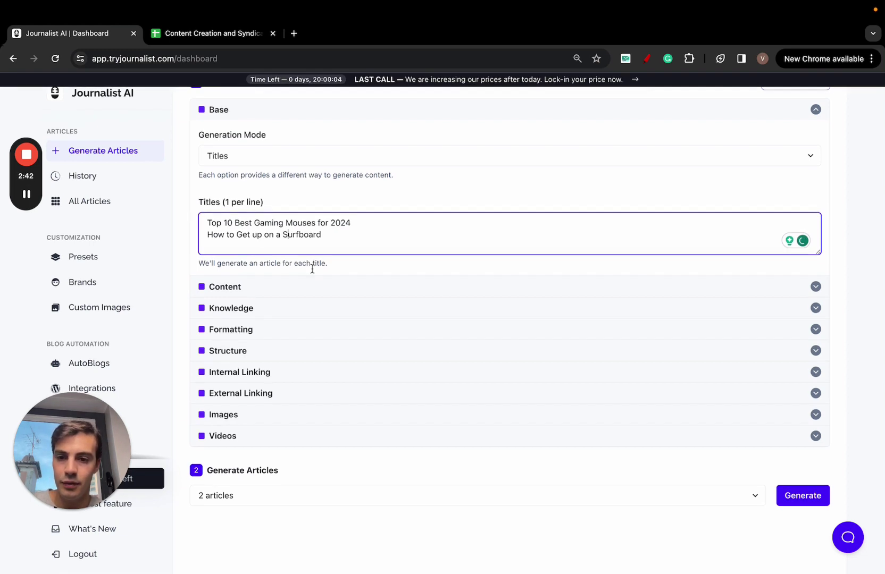
Step: Enable Connect to Web and in-article images using Stable Diffusion
{"action": "left_click", "coordinate": [306, 294]}
{"action": "scroll", "coordinate": [262, 338], "scroll_direction": "down", "scroll_amount": 1}
{"action": "scroll", "coordinate": [282, 313], "scroll_direction": "down", "scroll_amount": 2}
{"action": "scroll", "coordinate": [215, 324], "scroll_direction": "down", "scroll_amount": 3}
{"action": "scroll", "coordinate": [274, 319], "scroll_direction": "down", "scroll_amount": 4}
{"action": "left_click", "coordinate": [274, 317]}
{"action": "left_click", "coordinate": [208, 351]}
{"action": "scroll", "coordinate": [214, 356], "scroll_direction": "down", "scroll_amount": 3}
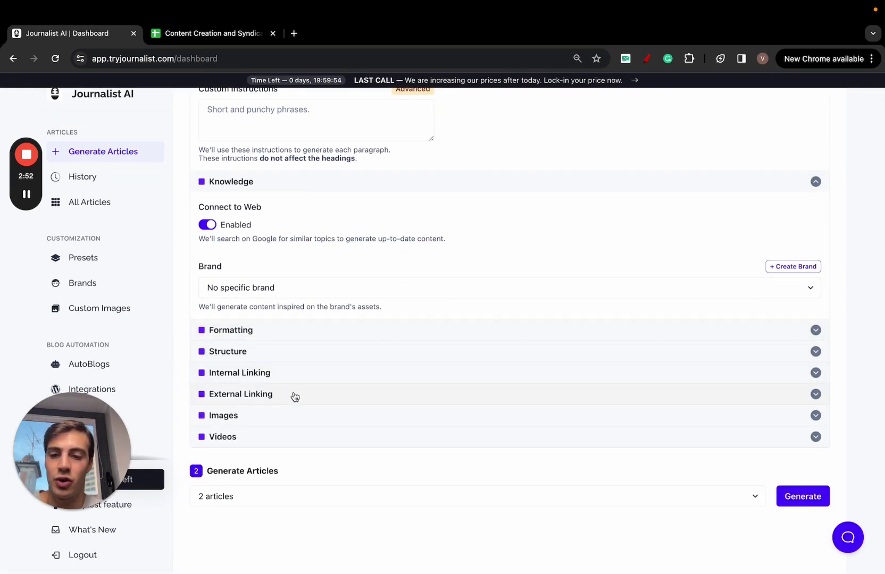
{"action": "left_click", "coordinate": [249, 417]}
{"action": "scroll", "coordinate": [263, 380], "scroll_direction": "down", "scroll_amount": 4}
{"action": "left_click", "coordinate": [285, 284]}
{"action": "left_click", "coordinate": [286, 339]}
{"action": "left_click", "coordinate": [207, 451]}
{"action": "scroll", "coordinate": [241, 485], "scroll_direction": "down", "scroll_amount": 1}
Step: Enable automatic YouTube videos and start generating the two articles
{"action": "left_click", "coordinate": [253, 434]}
{"action": "left_click", "coordinate": [209, 482]}
{"action": "scroll", "coordinate": [287, 346], "scroll_direction": "up", "scroll_amount": 3}
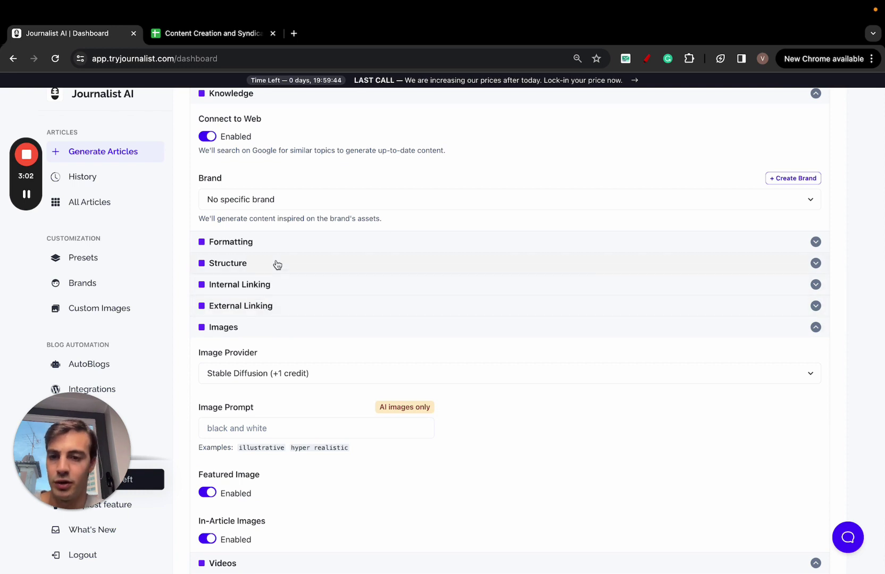
{"action": "scroll", "coordinate": [277, 264], "scroll_direction": "up", "scroll_amount": 1}
{"action": "left_click", "coordinate": [281, 280]}
{"action": "scroll", "coordinate": [755, 521], "scroll_direction": "down", "scroll_amount": 6}
{"action": "left_click", "coordinate": [795, 492]}
{"action": "scroll", "coordinate": [457, 329], "scroll_direction": "up", "scroll_amount": 1}
{"action": "scroll", "coordinate": [457, 328], "scroll_direction": "up", "scroll_amount": 3}
{"action": "scroll", "coordinate": [457, 333], "scroll_direction": "up", "scroll_amount": 3}
{"action": "scroll", "coordinate": [456, 333], "scroll_direction": "up", "scroll_amount": 1}
{"action": "scroll", "coordinate": [457, 333], "scroll_direction": "up", "scroll_amount": 2}
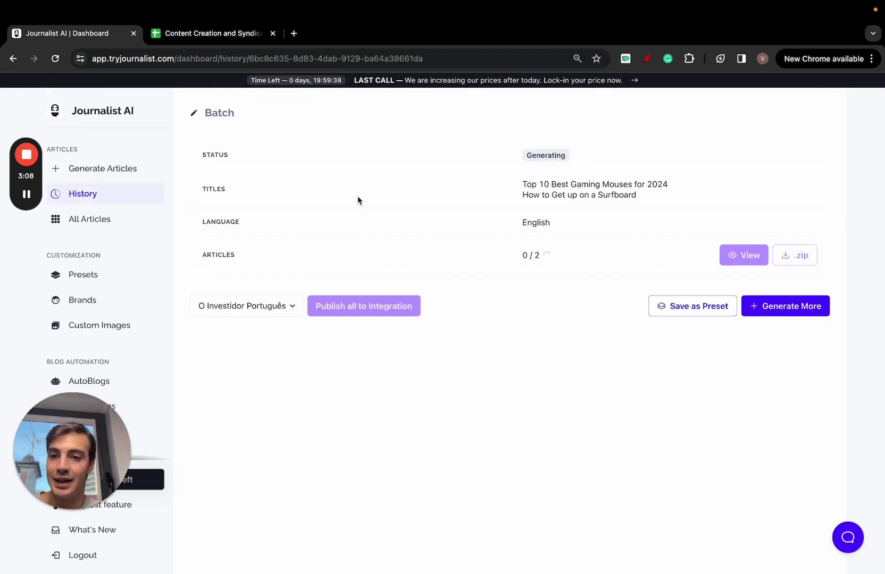
{"action": "left_click_drag", "start_coordinate": [519, 185], "coordinate": [674, 188]}
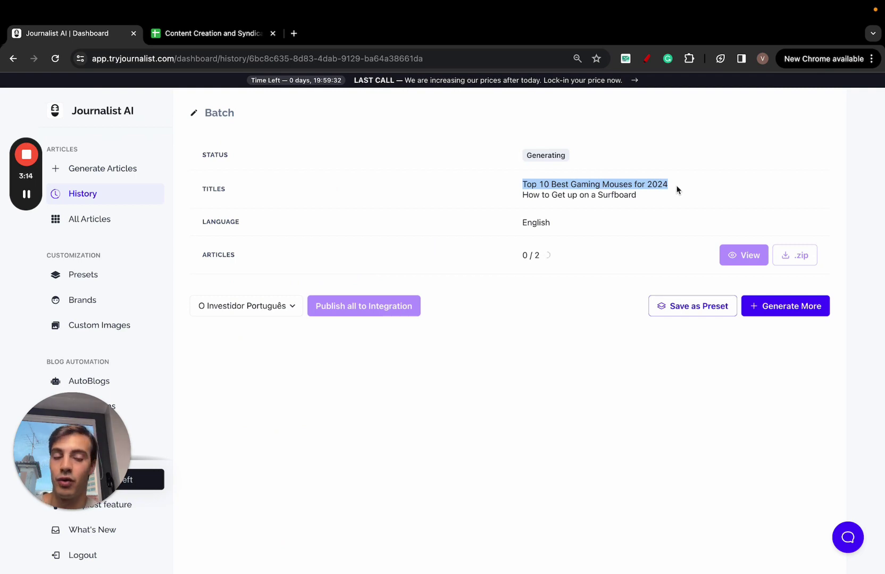
{"action": "triple_click", "coordinate": [547, 181]}
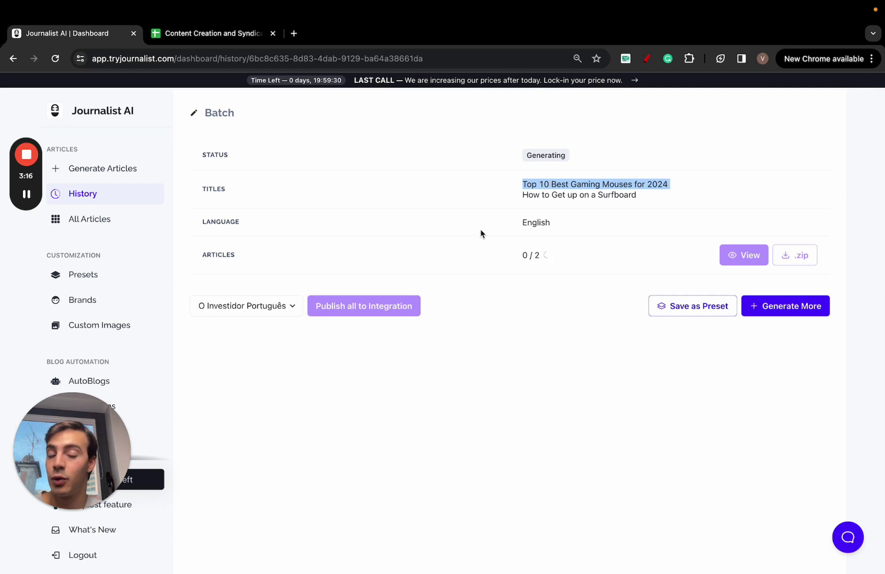
{"action": "double_click", "coordinate": [527, 184]}
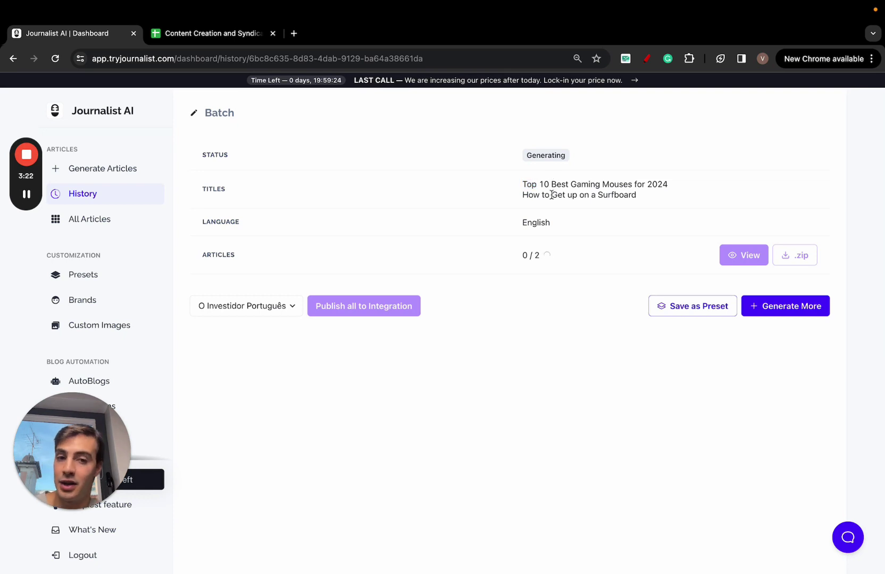
{"action": "triple_click", "coordinate": [551, 195]}
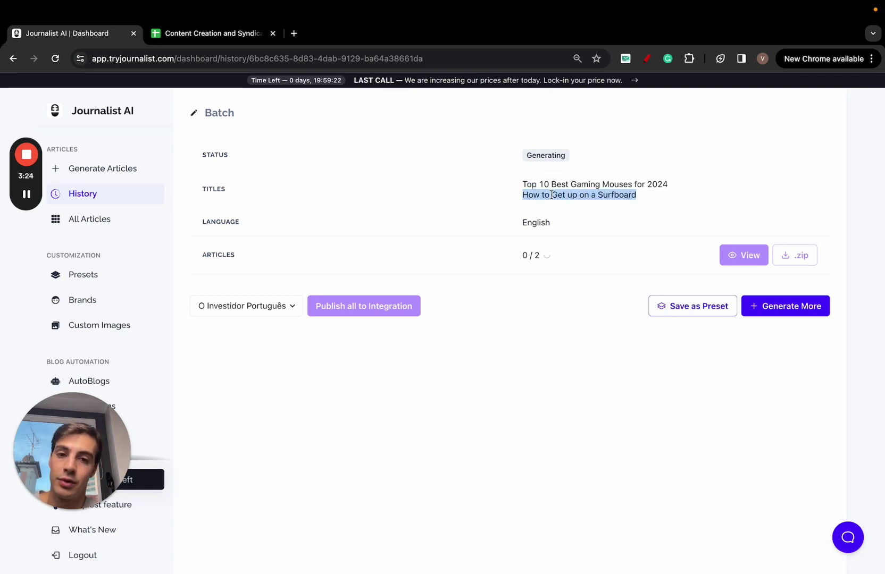
{"action": "triple_click", "coordinate": [551, 195]}
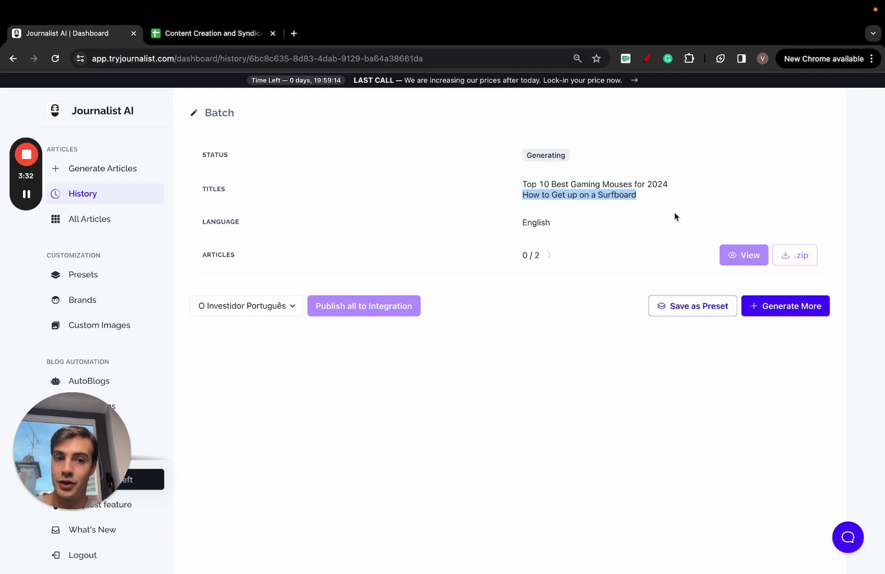
{"action": "left_click_drag", "start_coordinate": [671, 184], "coordinate": [531, 183]}
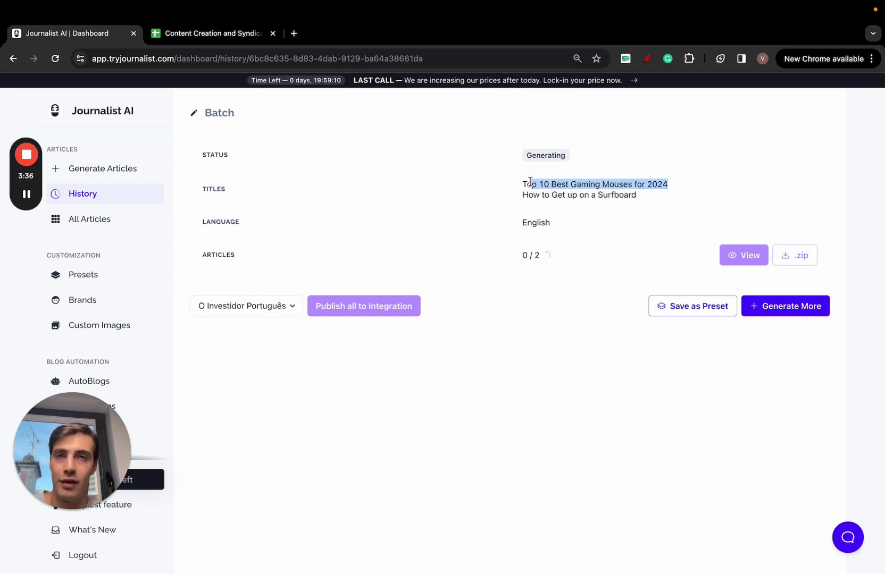
{"action": "left_click", "coordinate": [97, 170]}
{"action": "scroll", "coordinate": [332, 346], "scroll_direction": "down", "scroll_amount": 2}
{"action": "left_click", "coordinate": [318, 496]}
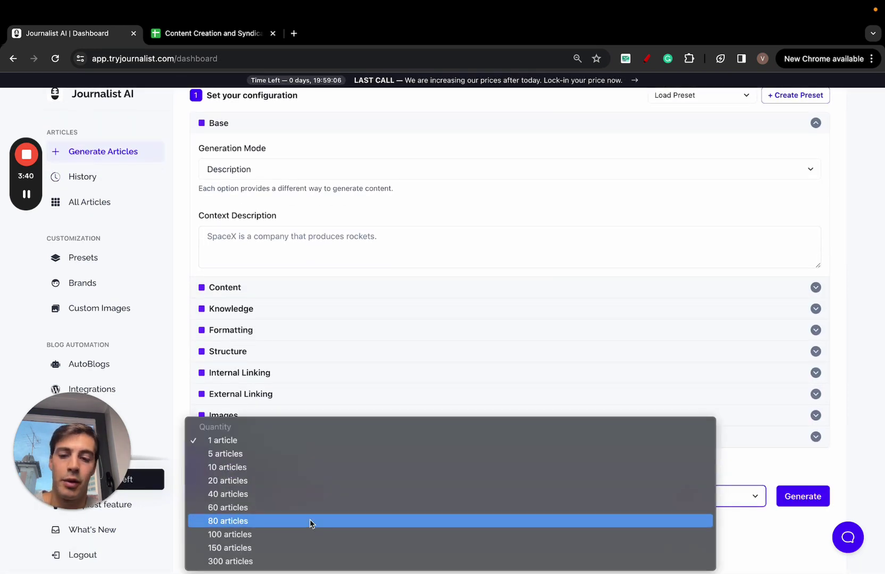
{"action": "left_click", "coordinate": [274, 564]}
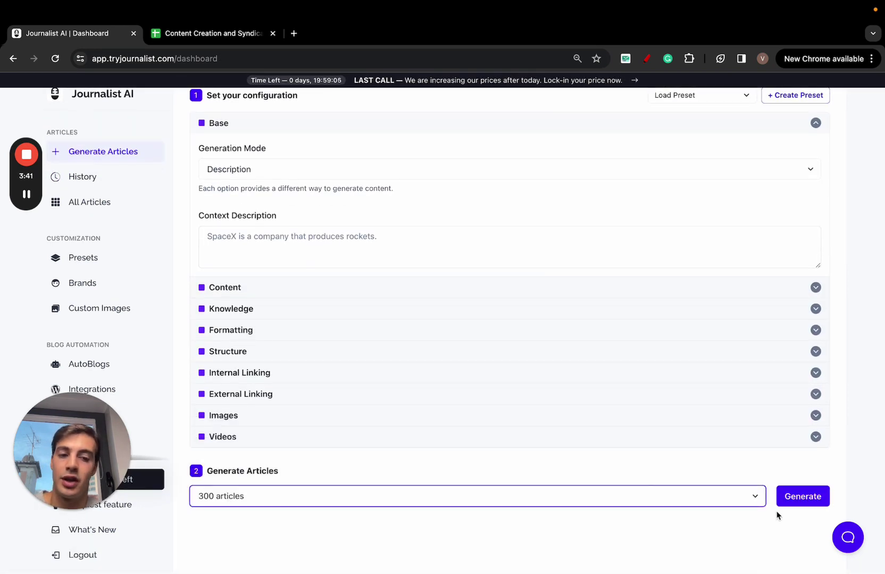
{"action": "left_click", "coordinate": [113, 178]}
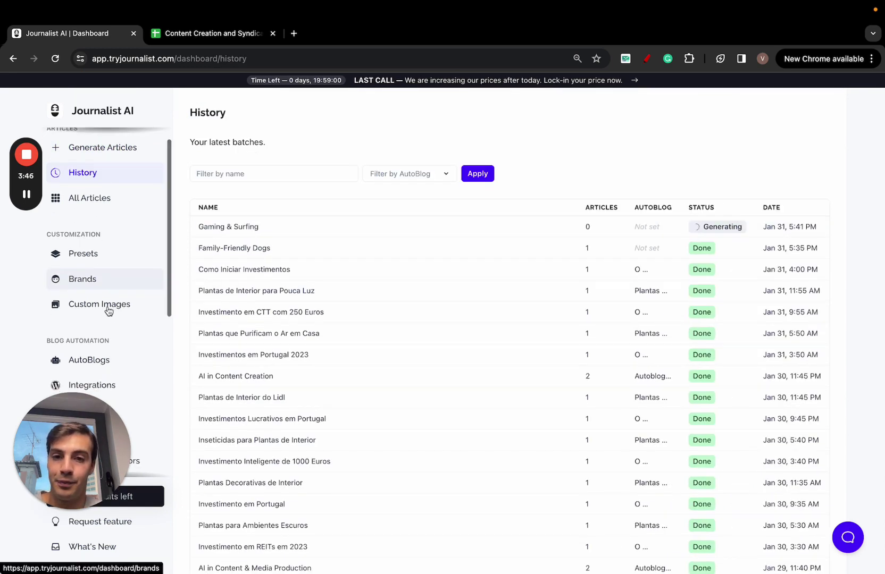
{"action": "scroll", "coordinate": [108, 310], "scroll_direction": "up", "scroll_amount": 1}
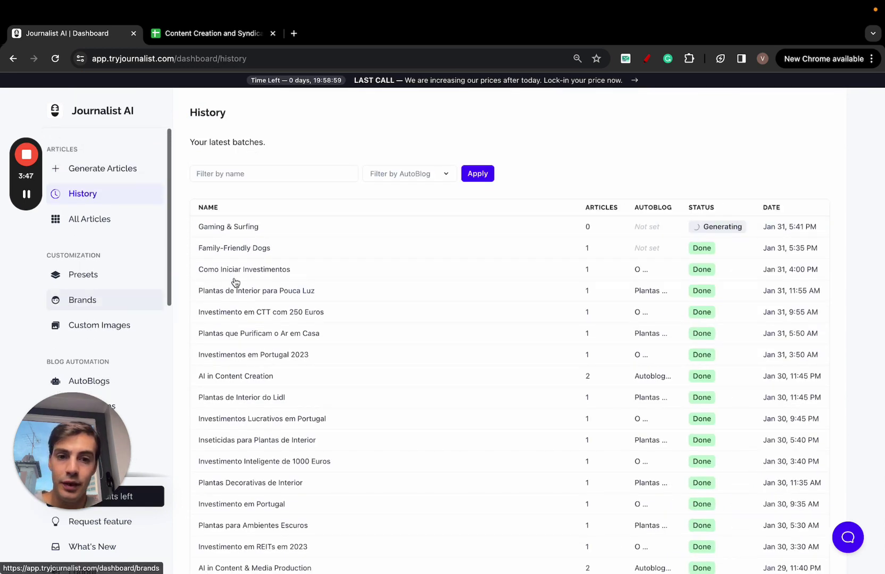
{"action": "left_click", "coordinate": [390, 236]}
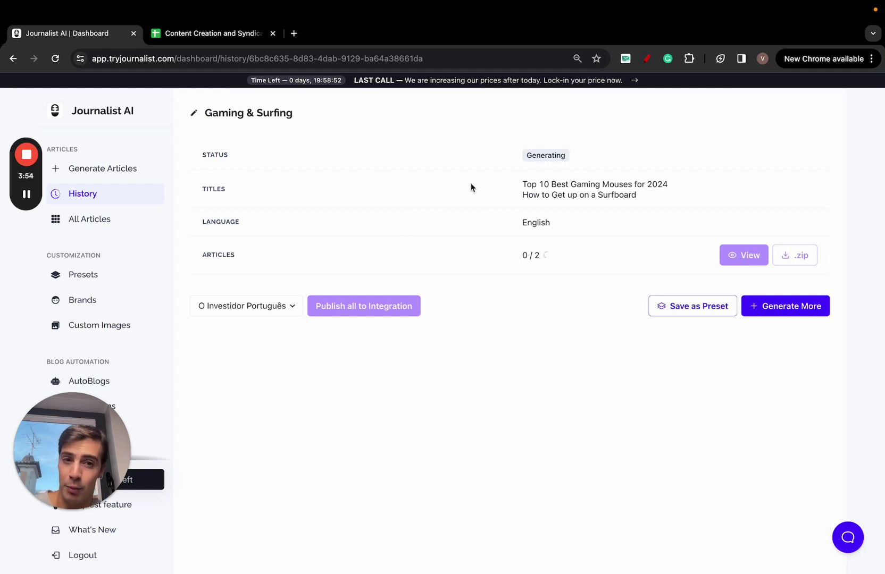
{"action": "scroll", "coordinate": [116, 242], "scroll_direction": "down", "scroll_amount": 3}
Step: Browse the new integration types Shopify, Ghost and Webflow, ending on Blogger
{"action": "left_click", "coordinate": [99, 286]}
{"action": "left_click", "coordinate": [138, 308]}
{"action": "left_click", "coordinate": [764, 274]}
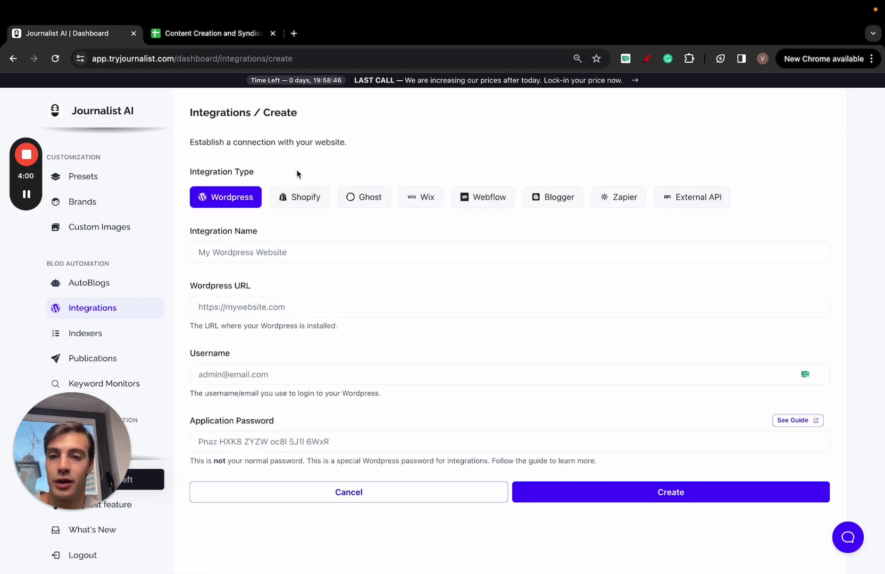
{"action": "left_click", "coordinate": [298, 197]}
{"action": "left_click", "coordinate": [363, 197]}
{"action": "left_click", "coordinate": [420, 197]}
{"action": "left_click", "coordinate": [504, 198]}
{"action": "left_click", "coordinate": [553, 197]}
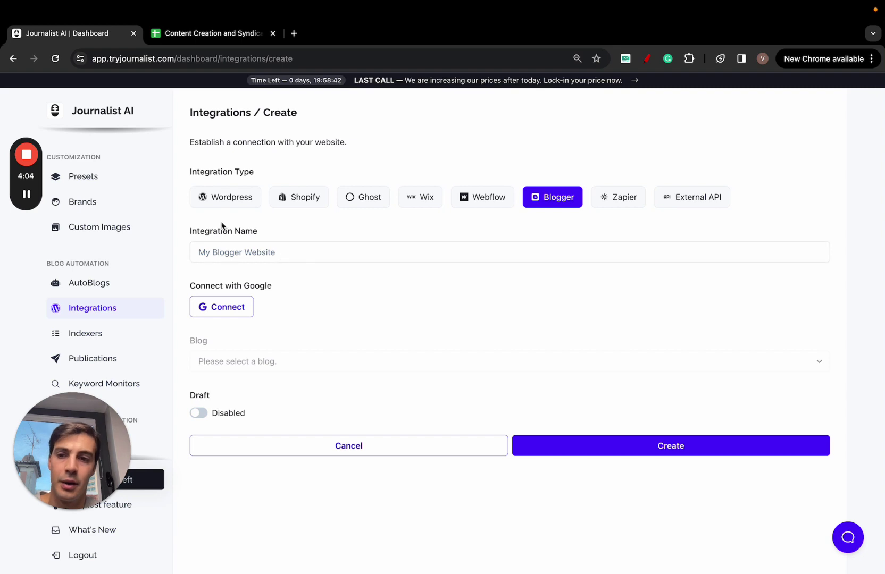
Step: Start a new AutoBlog with quantity 5 articles, published every week
{"action": "left_click", "coordinate": [110, 282]}
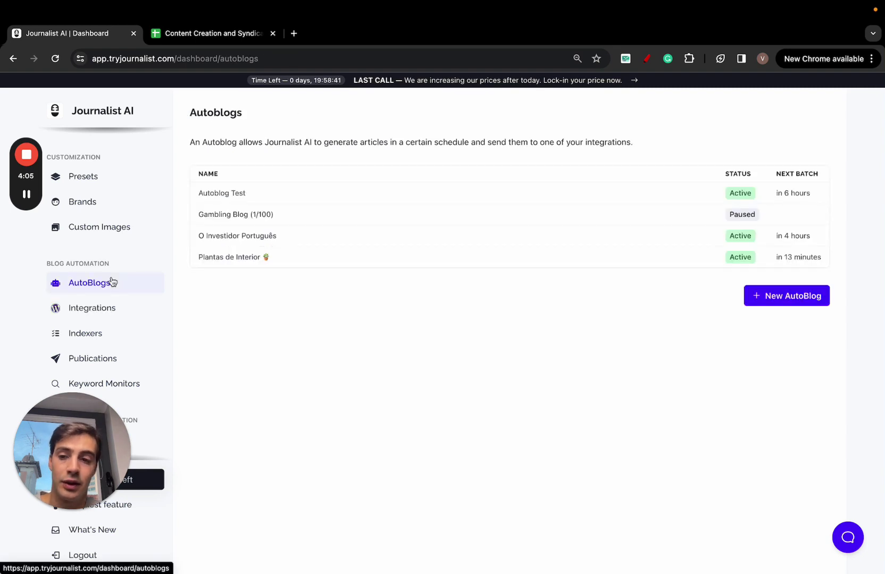
{"action": "left_click", "coordinate": [799, 305]}
{"action": "left_click", "coordinate": [352, 308]}
{"action": "left_click", "coordinate": [337, 439]}
{"action": "left_click", "coordinate": [574, 302]}
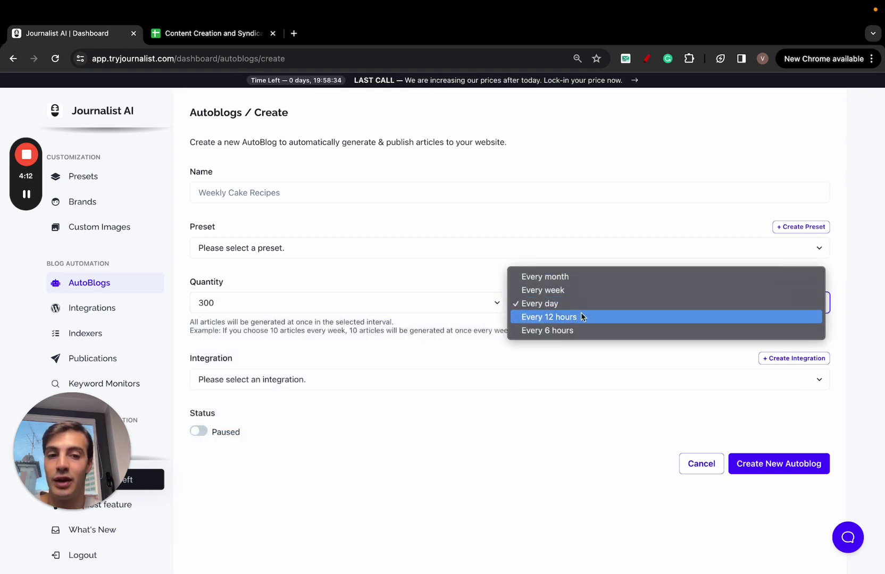
{"action": "left_click", "coordinate": [335, 312]}
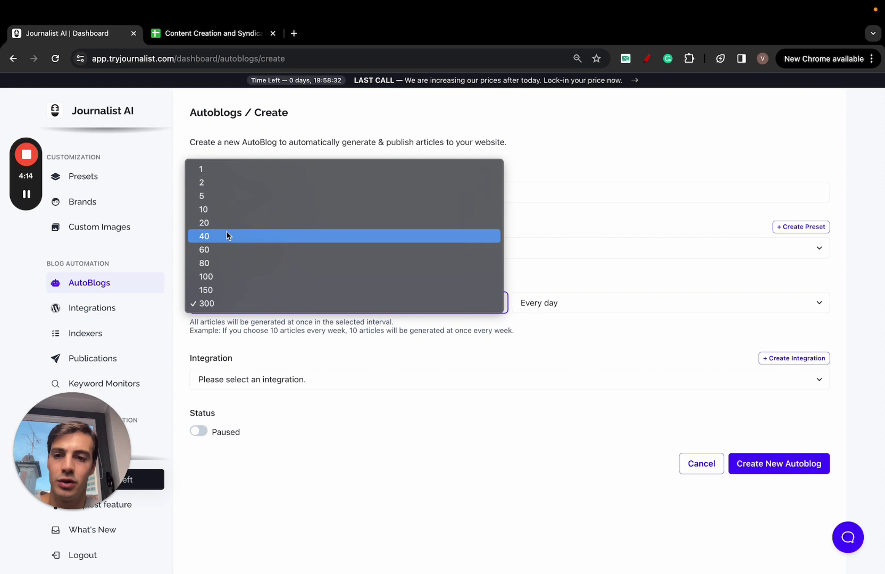
{"action": "left_click", "coordinate": [233, 202]}
{"action": "left_click", "coordinate": [594, 300]}
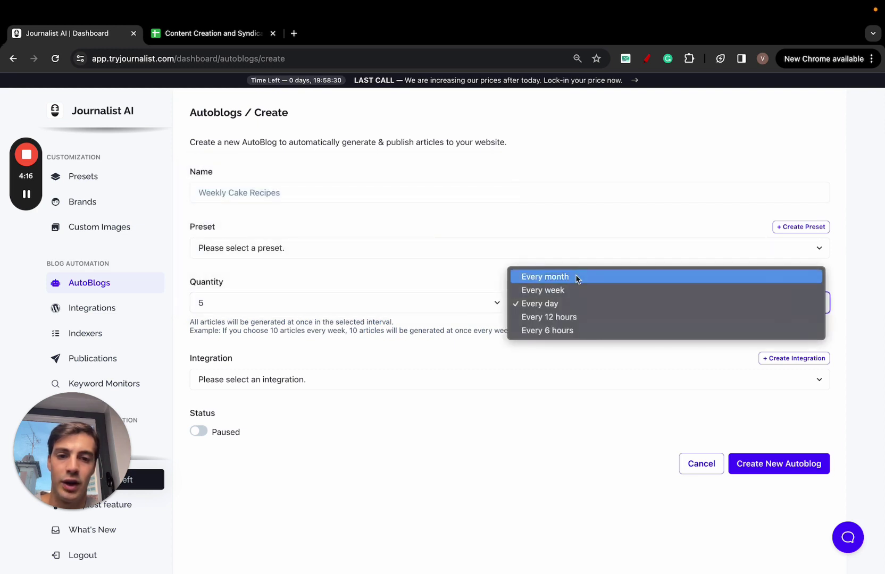
{"action": "left_click", "coordinate": [571, 293]}
{"action": "left_click", "coordinate": [648, 60]}
Step: Draw explanatory pen sketches over the Create Autoblog form
{"action": "mouse_move", "coordinate": [57, 122]}
{"action": "left_mouse_down"}
{"action": "mouse_move", "coordinate": [154, 121]}
{"action": "mouse_move", "coordinate": [131, 208]}
{"action": "mouse_move", "coordinate": [368, 320]}
{"action": "left_mouse_up"}
{"action": "mouse_move", "coordinate": [405, 198]}
{"action": "left_mouse_down"}
{"action": "mouse_move", "coordinate": [497, 451]}
{"action": "mouse_move", "coordinate": [476, 206]}
{"action": "mouse_move", "coordinate": [417, 204]}
{"action": "left_mouse_up"}
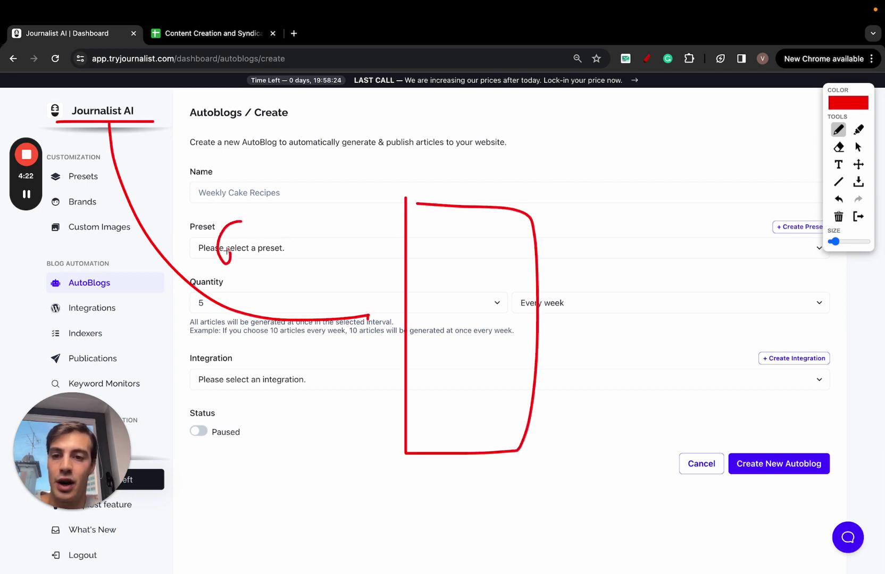
{"action": "mouse_move", "coordinate": [272, 267]}
{"action": "left_mouse_down"}
{"action": "mouse_move", "coordinate": [283, 225]}
{"action": "mouse_move", "coordinate": [274, 247]}
{"action": "left_mouse_up"}
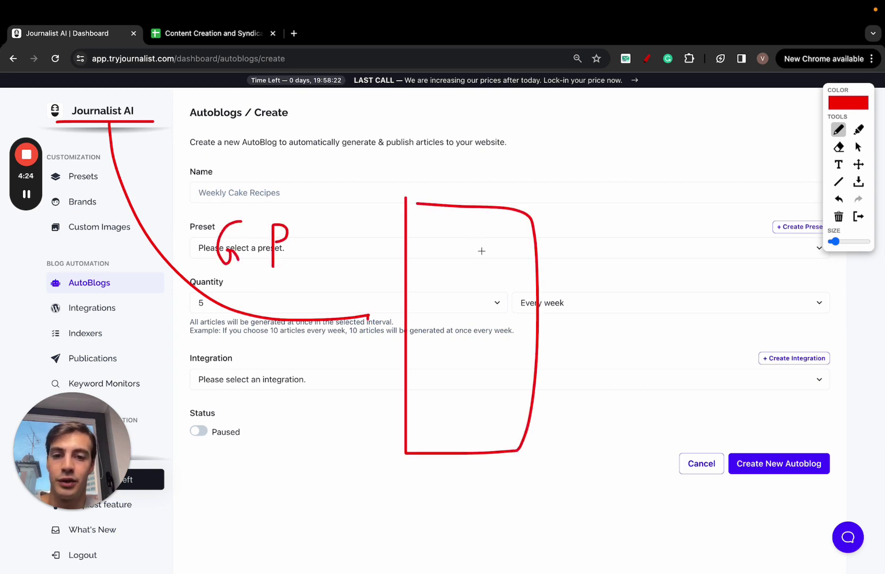
{"action": "left_click", "coordinate": [440, 236]}
{"action": "left_click", "coordinate": [478, 237]}
{"action": "left_click", "coordinate": [490, 251]}
{"action": "left_click", "coordinate": [438, 264]}
{"action": "left_click", "coordinate": [470, 263]}
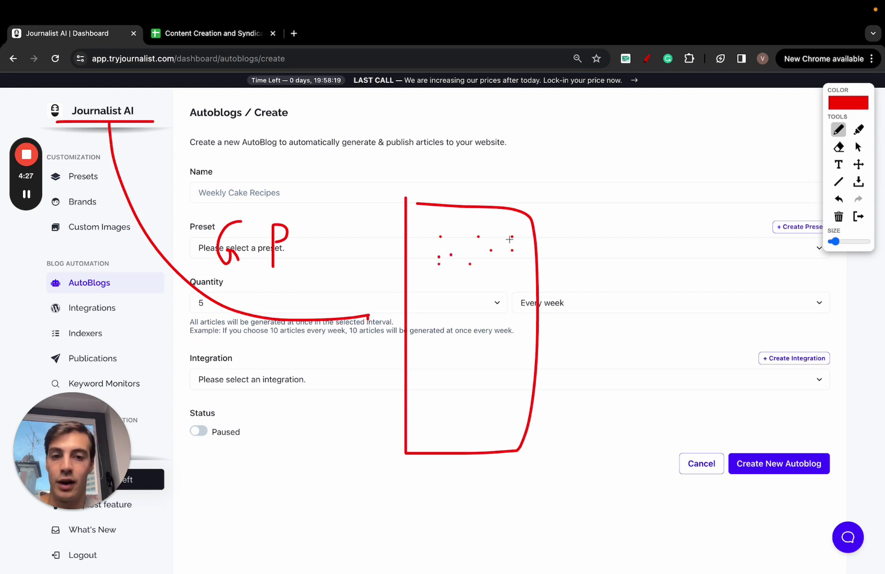
{"action": "left_click_drag", "start_coordinate": [510, 240], "coordinate": [620, 176]}
{"action": "left_click_drag", "start_coordinate": [509, 239], "coordinate": [688, 393]}
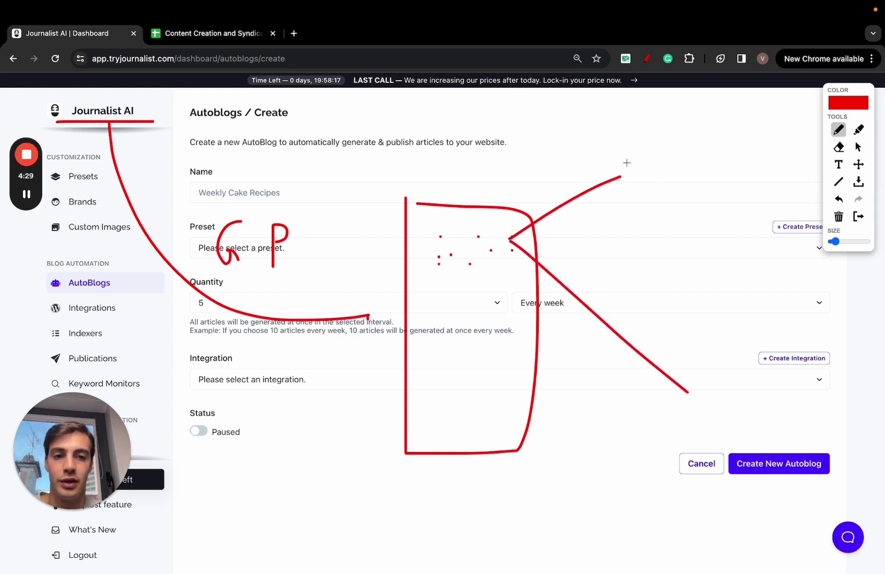
{"action": "left_click_drag", "start_coordinate": [627, 163], "coordinate": [625, 167]}
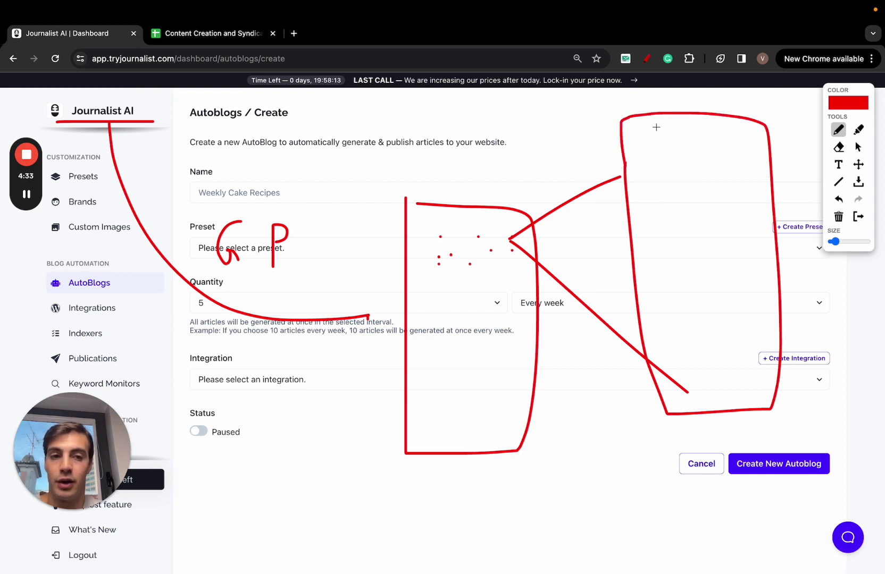
{"action": "left_click_drag", "start_coordinate": [656, 171], "coordinate": [682, 126]}
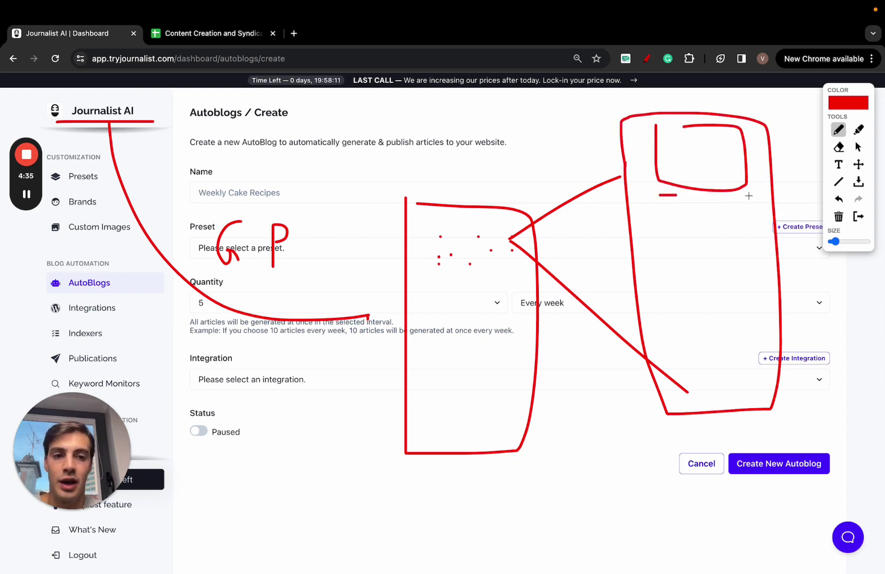
{"action": "mouse_move", "coordinate": [748, 196]}
{"action": "left_mouse_down"}
{"action": "mouse_move", "coordinate": [671, 200]}
{"action": "mouse_move", "coordinate": [812, 229]}
{"action": "left_mouse_up"}
Step: Add more sketches, circling the article layout and adding diagram labels
{"action": "left_click_drag", "start_coordinate": [666, 241], "coordinate": [771, 240]}
{"action": "mouse_move", "coordinate": [647, 266]}
{"action": "left_mouse_down"}
{"action": "mouse_move", "coordinate": [714, 265]}
{"action": "mouse_move", "coordinate": [683, 310]}
{"action": "mouse_move", "coordinate": [686, 279]}
{"action": "left_mouse_up"}
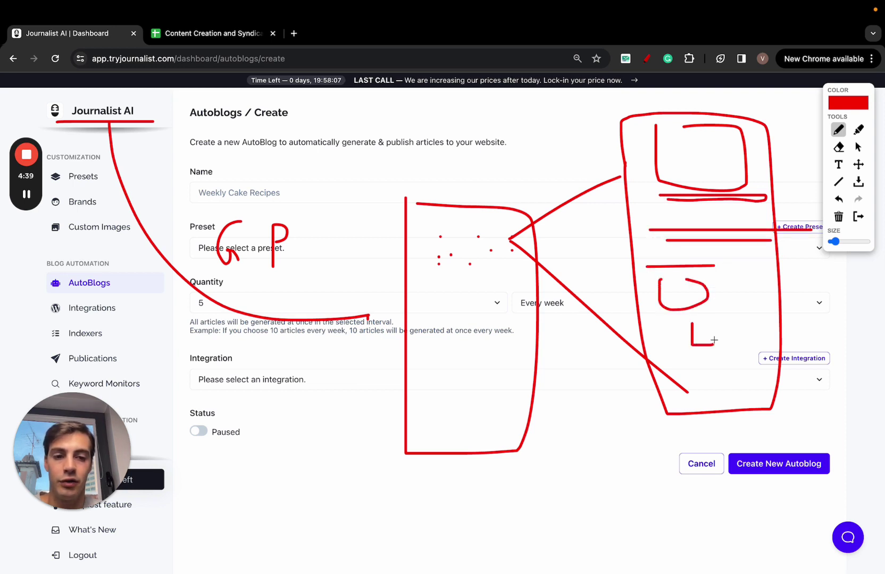
{"action": "left_click_drag", "start_coordinate": [713, 340], "coordinate": [694, 320]}
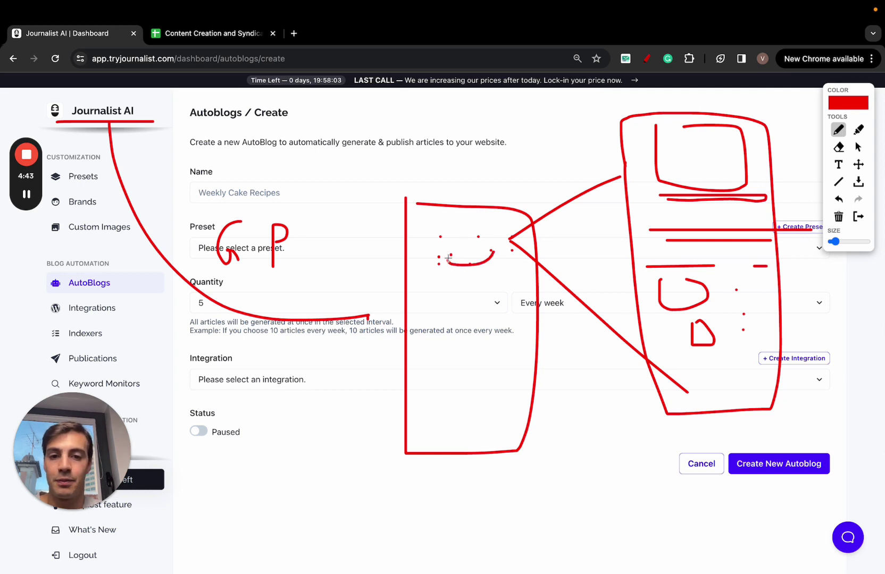
{"action": "left_click_drag", "start_coordinate": [436, 234], "coordinate": [479, 238]}
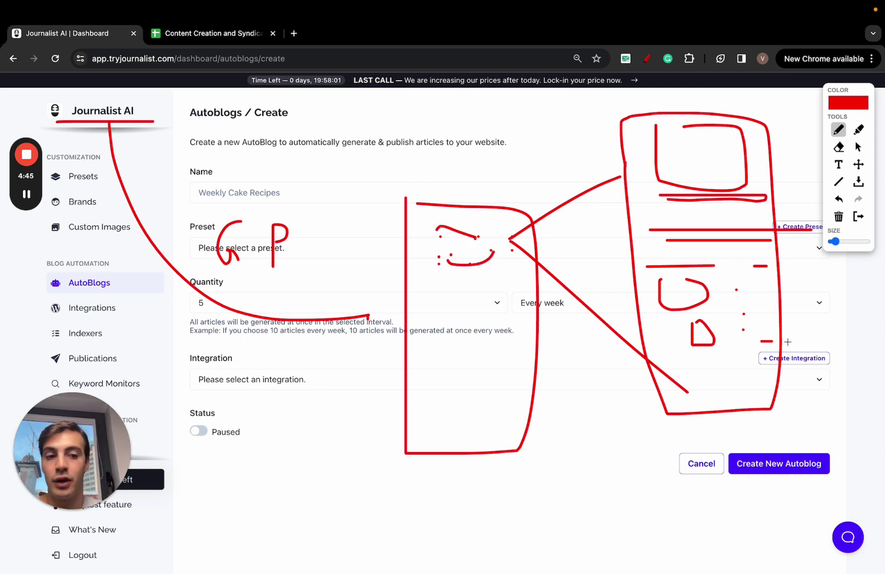
{"action": "left_click_drag", "start_coordinate": [761, 341], "coordinate": [883, 267]}
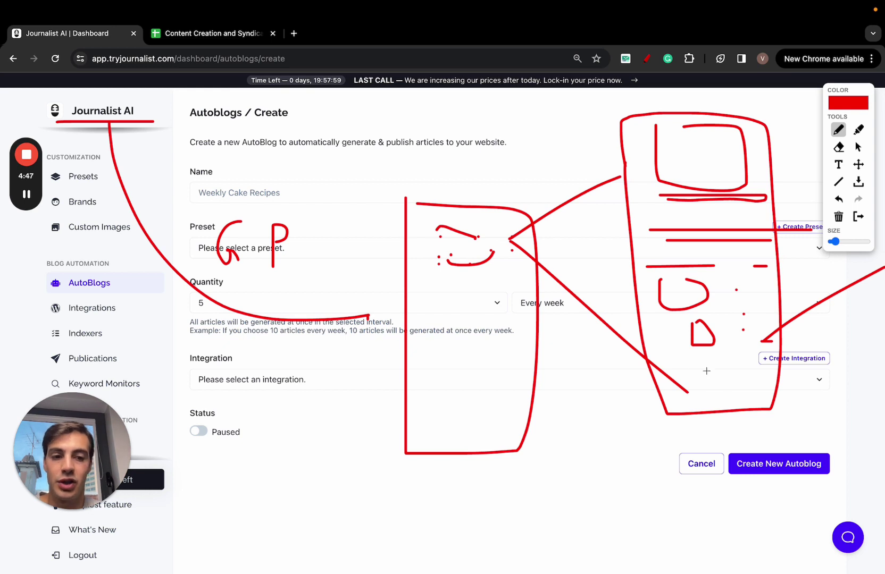
{"action": "left_click_drag", "start_coordinate": [671, 368], "coordinate": [706, 370]}
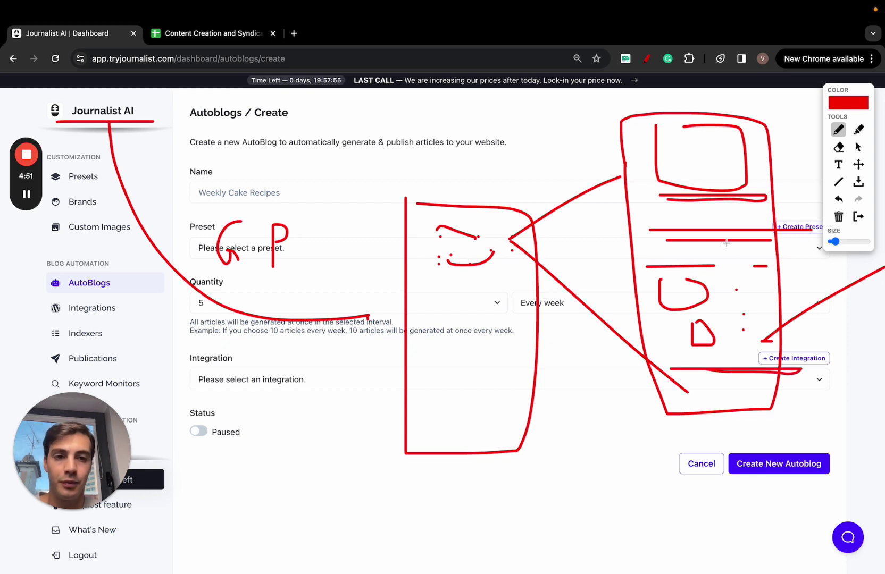
{"action": "left_click_drag", "start_coordinate": [703, 129], "coordinate": [735, 216]}
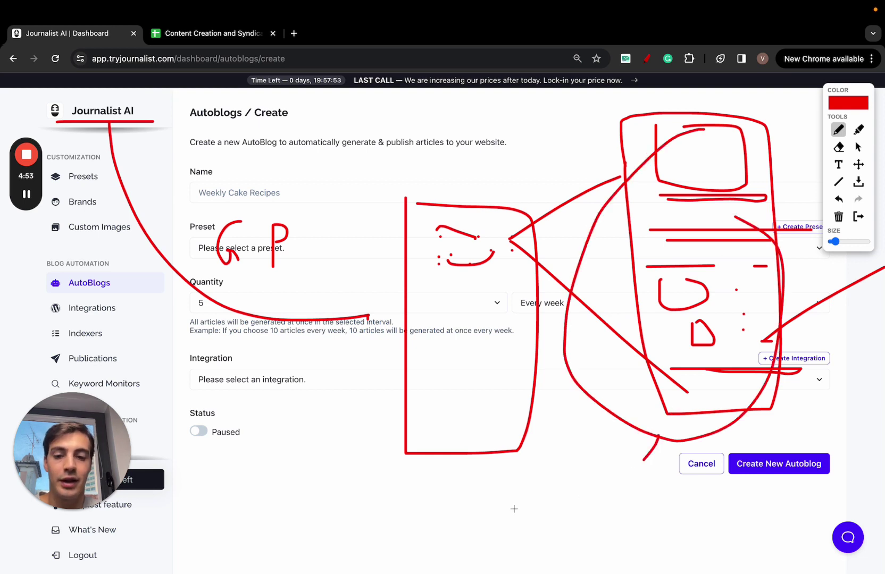
{"action": "left_click_drag", "start_coordinate": [514, 509], "coordinate": [311, 506]}
{"action": "left_click_drag", "start_coordinate": [293, 473], "coordinate": [235, 509]}
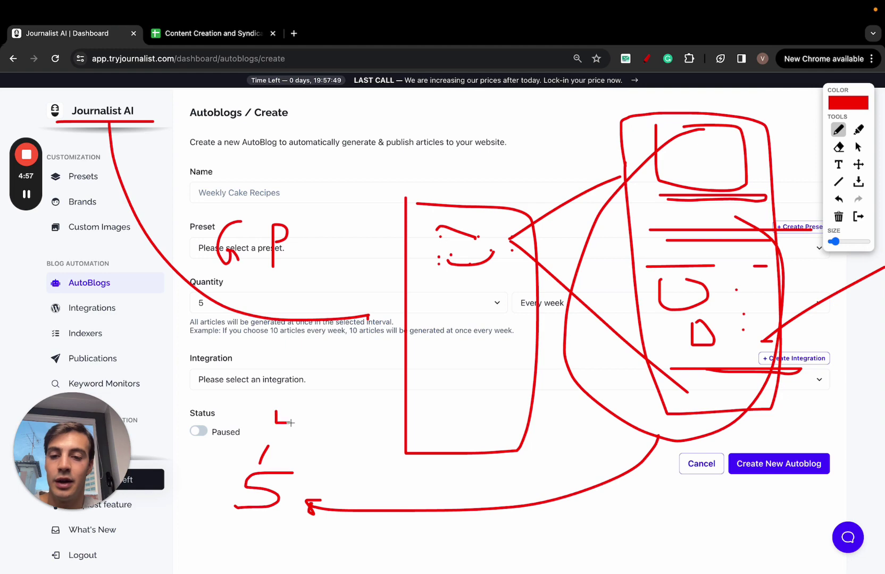
{"action": "mouse_move", "coordinate": [292, 430]}
{"action": "left_mouse_down"}
{"action": "mouse_move", "coordinate": [309, 427]}
{"action": "mouse_move", "coordinate": [327, 396]}
{"action": "left_mouse_up"}
Step: Clear the sketches and open a new social media account form, keeping type Facebook
{"action": "left_click", "coordinate": [858, 217]}
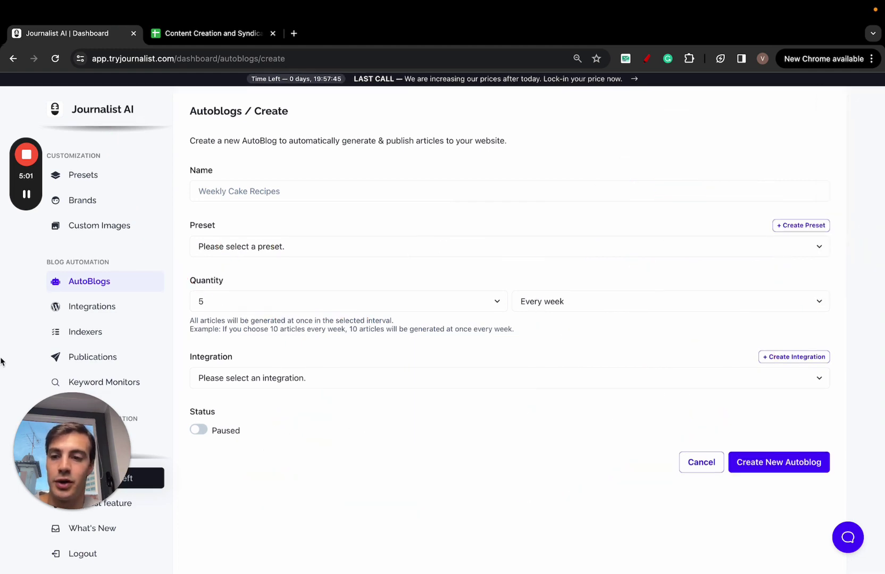
{"action": "scroll", "coordinate": [103, 341], "scroll_direction": "down", "scroll_amount": 5}
{"action": "left_click", "coordinate": [97, 221]}
{"action": "left_click", "coordinate": [764, 316]}
{"action": "left_click", "coordinate": [307, 227]}
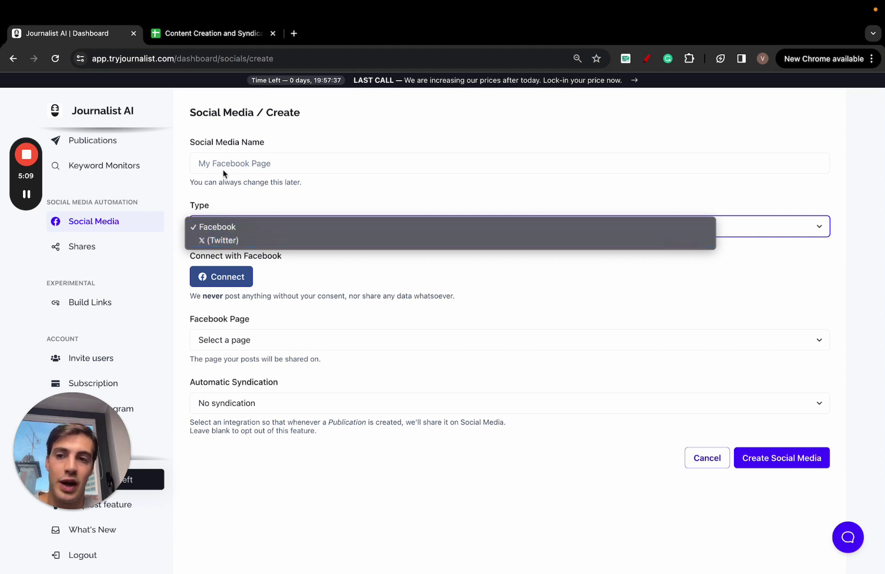
{"action": "left_click", "coordinate": [653, 64]}
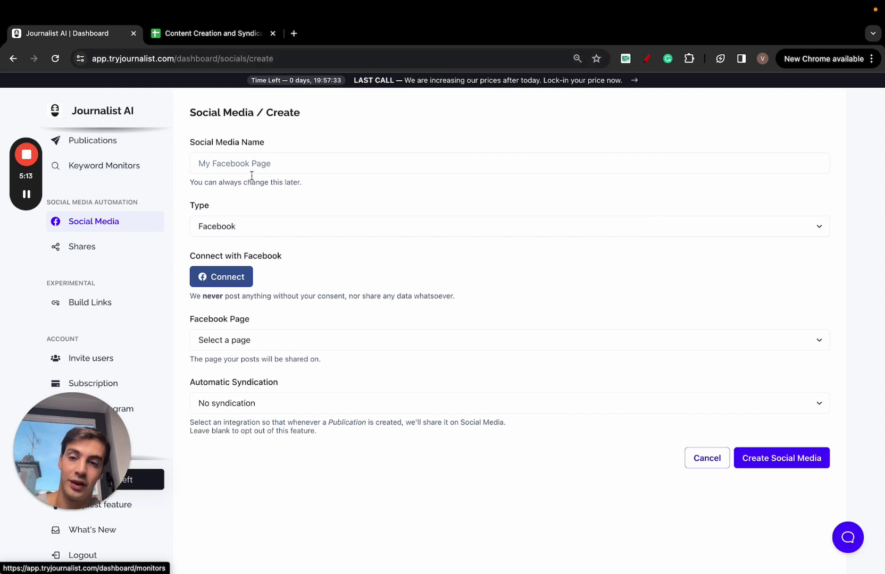
{"action": "scroll", "coordinate": [148, 270], "scroll_direction": "up", "scroll_amount": 3}
Step: Open the Gardening Site keyword monitor from Keyword Monitors and highlight its suggestions table
{"action": "left_click", "coordinate": [119, 195]}
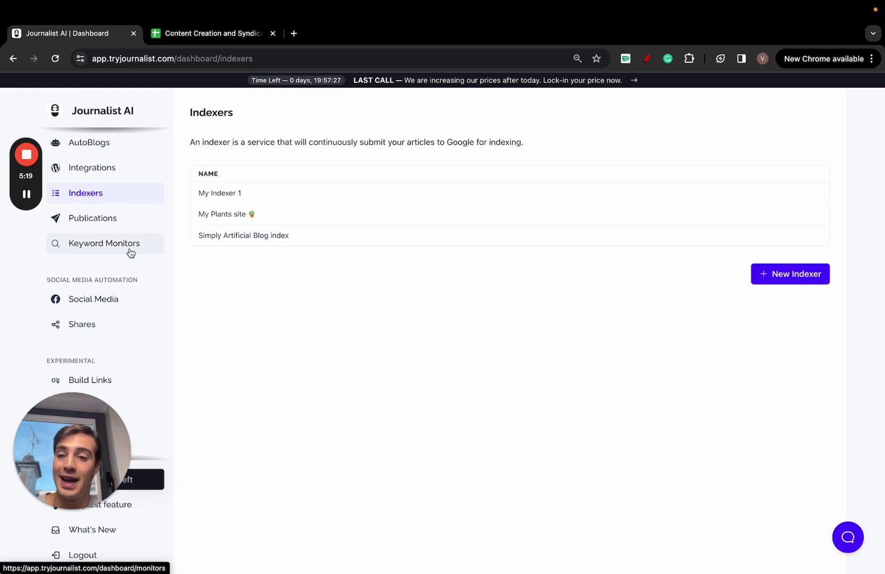
{"action": "scroll", "coordinate": [129, 250], "scroll_direction": "down", "scroll_amount": 2}
{"action": "left_click", "coordinate": [106, 197]}
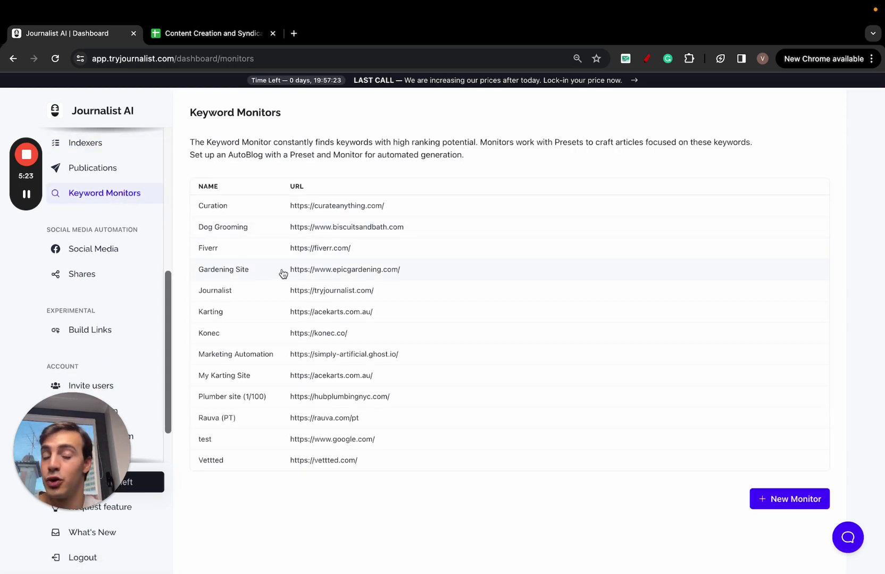
{"action": "left_click", "coordinate": [388, 278]}
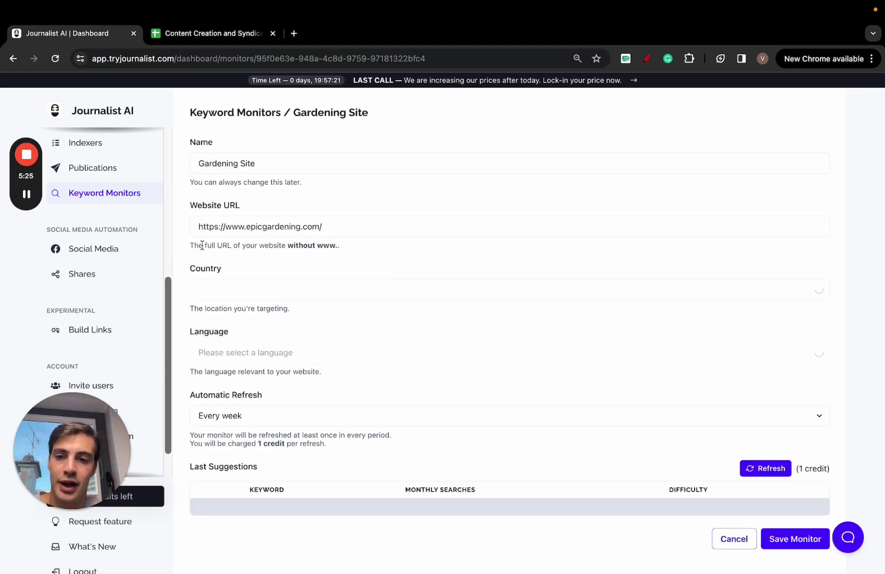
{"action": "scroll", "coordinate": [288, 338], "scroll_direction": "down", "scroll_amount": 4}
{"action": "scroll", "coordinate": [738, 360], "scroll_direction": "down", "scroll_amount": 3}
{"action": "scroll", "coordinate": [738, 360], "scroll_direction": "down", "scroll_amount": 2}
{"action": "scroll", "coordinate": [738, 360], "scroll_direction": "down", "scroll_amount": 3}
{"action": "left_click_drag", "start_coordinate": [583, 439], "coordinate": [338, 181]}
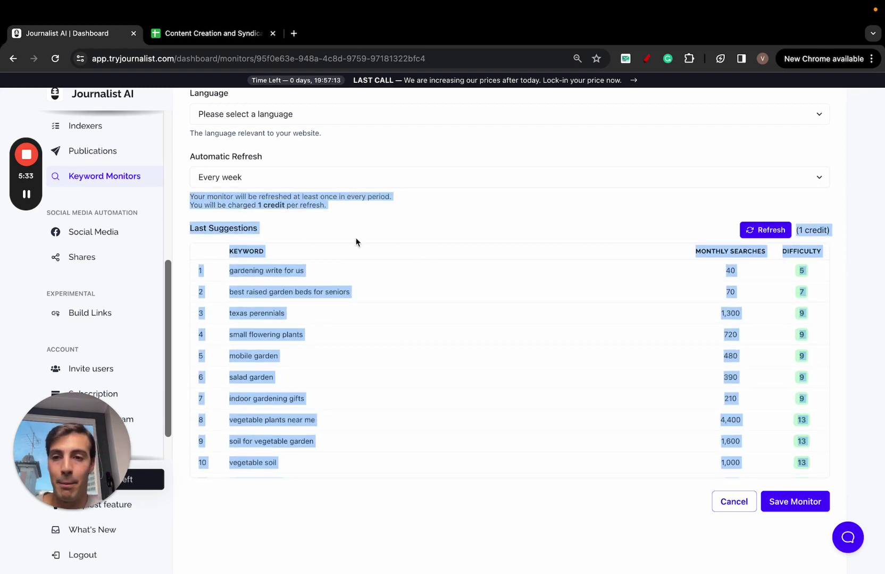
{"action": "scroll", "coordinate": [118, 262], "scroll_direction": "up", "scroll_amount": 5}
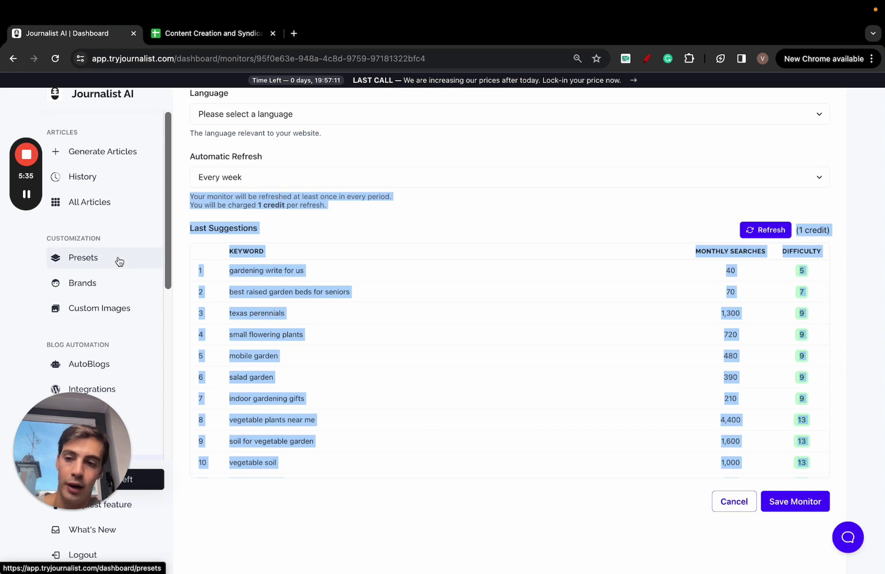
{"action": "scroll", "coordinate": [118, 262], "scroll_direction": "down", "scroll_amount": 3}
{"action": "scroll", "coordinate": [124, 276], "scroll_direction": "up", "scroll_amount": 3}
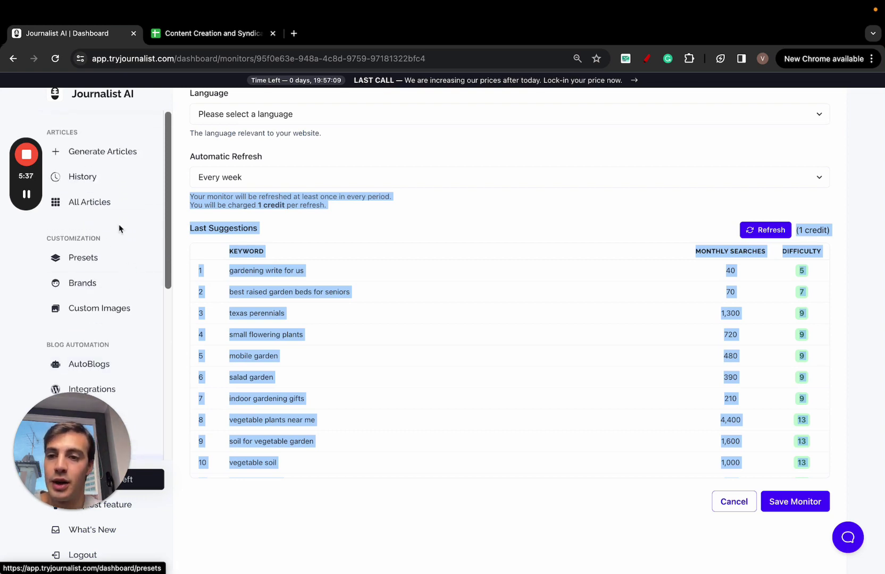
Step: Read the Gaming & Surfing batch's articles, highlighting the Razer Viper V2 Pro heading
{"action": "left_click", "coordinate": [109, 181]}
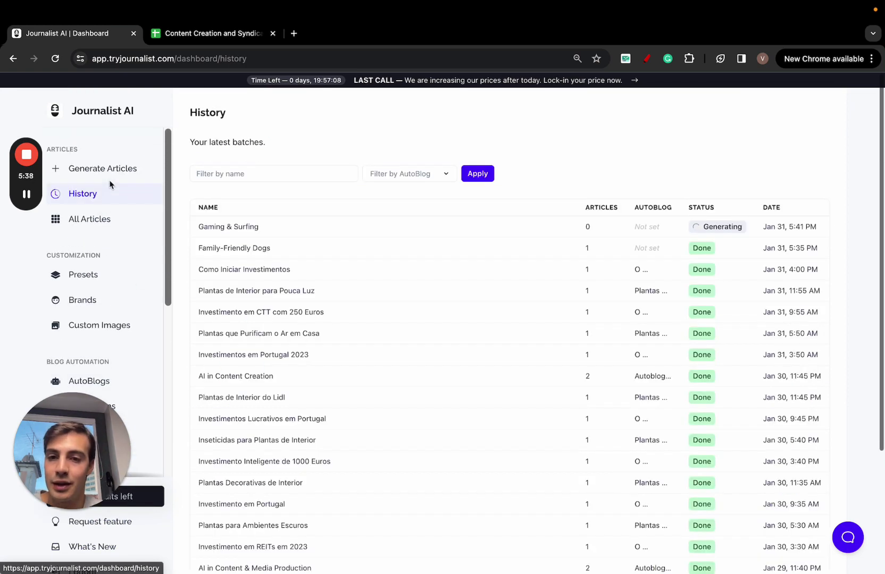
{"action": "left_click", "coordinate": [479, 233]}
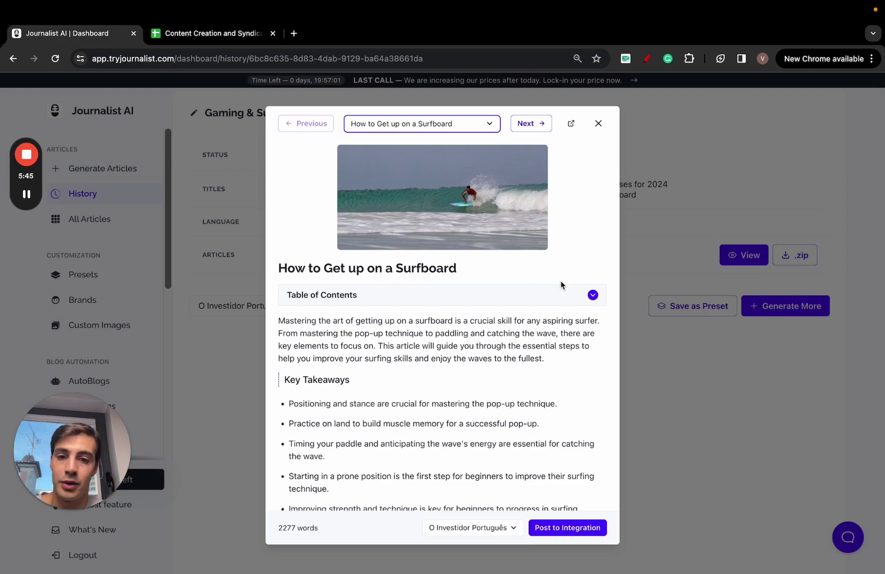
{"action": "scroll", "coordinate": [560, 286], "scroll_direction": "down", "scroll_amount": 2}
{"action": "scroll", "coordinate": [561, 285], "scroll_direction": "down", "scroll_amount": 2}
{"action": "scroll", "coordinate": [561, 285], "scroll_direction": "down", "scroll_amount": 2}
{"action": "scroll", "coordinate": [560, 285], "scroll_direction": "down", "scroll_amount": 3}
{"action": "scroll", "coordinate": [560, 285], "scroll_direction": "down", "scroll_amount": 2}
{"action": "scroll", "coordinate": [560, 285], "scroll_direction": "down", "scroll_amount": 3}
{"action": "scroll", "coordinate": [560, 285], "scroll_direction": "down", "scroll_amount": 3}
{"action": "scroll", "coordinate": [561, 285], "scroll_direction": "down", "scroll_amount": 3}
{"action": "scroll", "coordinate": [560, 285], "scroll_direction": "down", "scroll_amount": 3}
{"action": "scroll", "coordinate": [561, 285], "scroll_direction": "down", "scroll_amount": 3}
{"action": "scroll", "coordinate": [561, 285], "scroll_direction": "down", "scroll_amount": 3}
{"action": "scroll", "coordinate": [536, 334], "scroll_direction": "up", "scroll_amount": 3}
{"action": "scroll", "coordinate": [512, 350], "scroll_direction": "down", "scroll_amount": 3}
{"action": "scroll", "coordinate": [486, 365], "scroll_direction": "down", "scroll_amount": 4}
{"action": "scroll", "coordinate": [486, 364], "scroll_direction": "up", "scroll_amount": 5}
{"action": "scroll", "coordinate": [488, 333], "scroll_direction": "down", "scroll_amount": 5}
{"action": "scroll", "coordinate": [489, 322], "scroll_direction": "up", "scroll_amount": 1}
{"action": "left_click", "coordinate": [530, 124]}
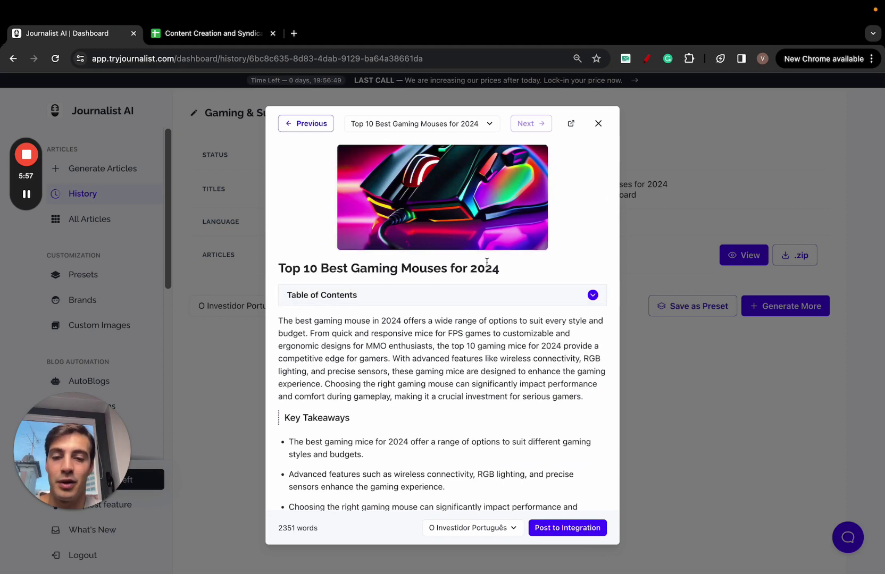
{"action": "scroll", "coordinate": [533, 268], "scroll_direction": "down", "scroll_amount": 3}
{"action": "scroll", "coordinate": [512, 283], "scroll_direction": "down", "scroll_amount": 4}
{"action": "scroll", "coordinate": [484, 298], "scroll_direction": "down", "scroll_amount": 3}
{"action": "scroll", "coordinate": [437, 324], "scroll_direction": "down", "scroll_amount": 8}
{"action": "scroll", "coordinate": [437, 324], "scroll_direction": "down", "scroll_amount": 1}
{"action": "scroll", "coordinate": [437, 324], "scroll_direction": "down", "scroll_amount": 5}
{"action": "scroll", "coordinate": [438, 324], "scroll_direction": "down", "scroll_amount": 8}
{"action": "scroll", "coordinate": [438, 324], "scroll_direction": "down", "scroll_amount": 4}
{"action": "scroll", "coordinate": [438, 324], "scroll_direction": "down", "scroll_amount": 1}
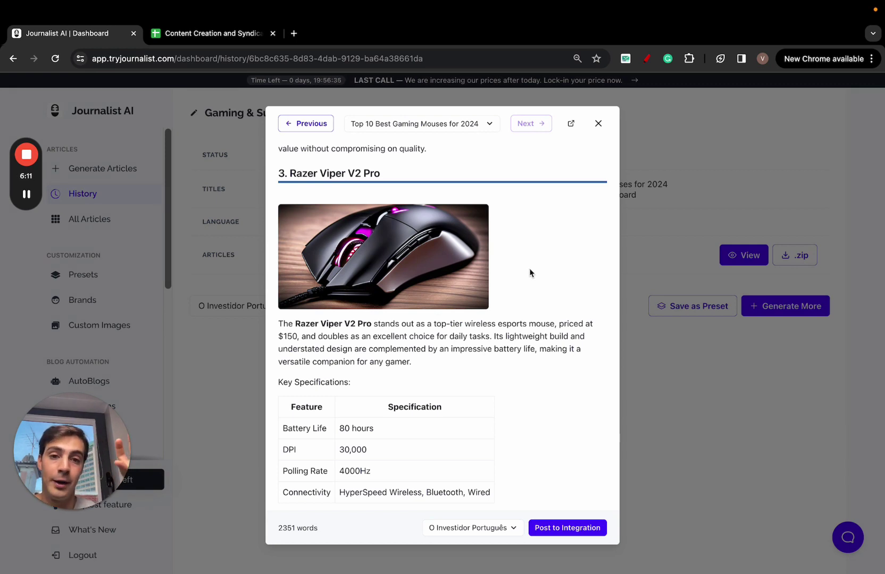
{"action": "left_click_drag", "start_coordinate": [396, 182], "coordinate": [281, 179]}
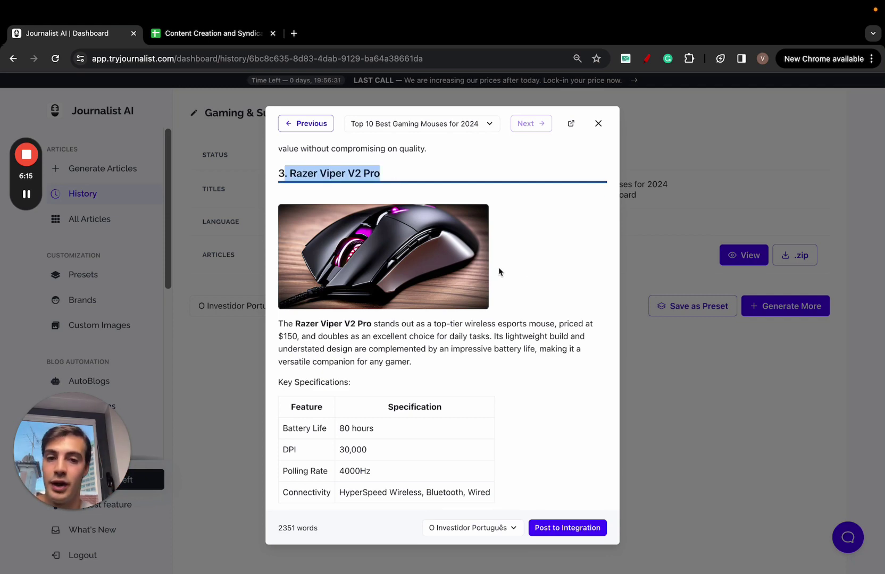
{"action": "scroll", "coordinate": [498, 269], "scroll_direction": "down", "scroll_amount": 1}
{"action": "scroll", "coordinate": [499, 269], "scroll_direction": "down", "scroll_amount": 3}
{"action": "scroll", "coordinate": [499, 269], "scroll_direction": "down", "scroll_amount": 4}
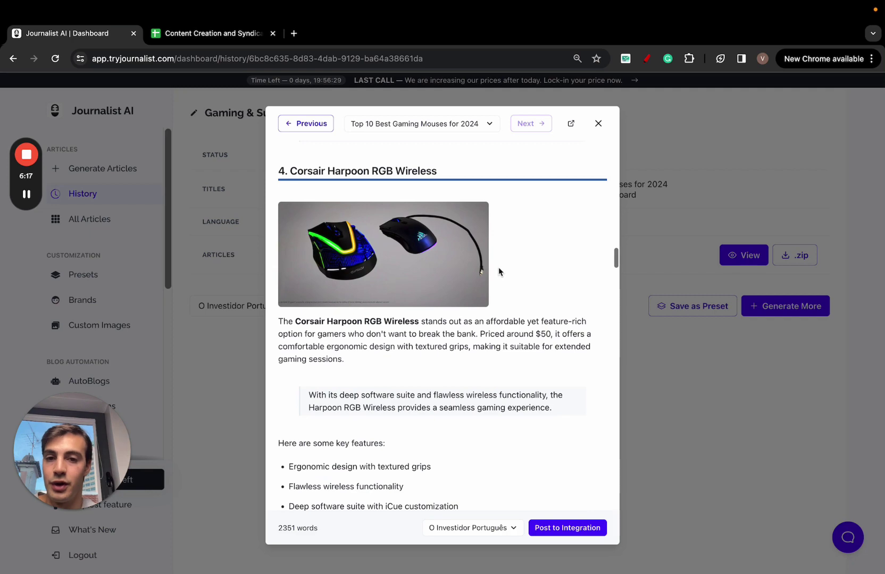
{"action": "scroll", "coordinate": [499, 268], "scroll_direction": "down", "scroll_amount": 1}
{"action": "scroll", "coordinate": [498, 269], "scroll_direction": "down", "scroll_amount": 4}
{"action": "scroll", "coordinate": [498, 268], "scroll_direction": "down", "scroll_amount": 3}
{"action": "scroll", "coordinate": [498, 270], "scroll_direction": "down", "scroll_amount": 2}
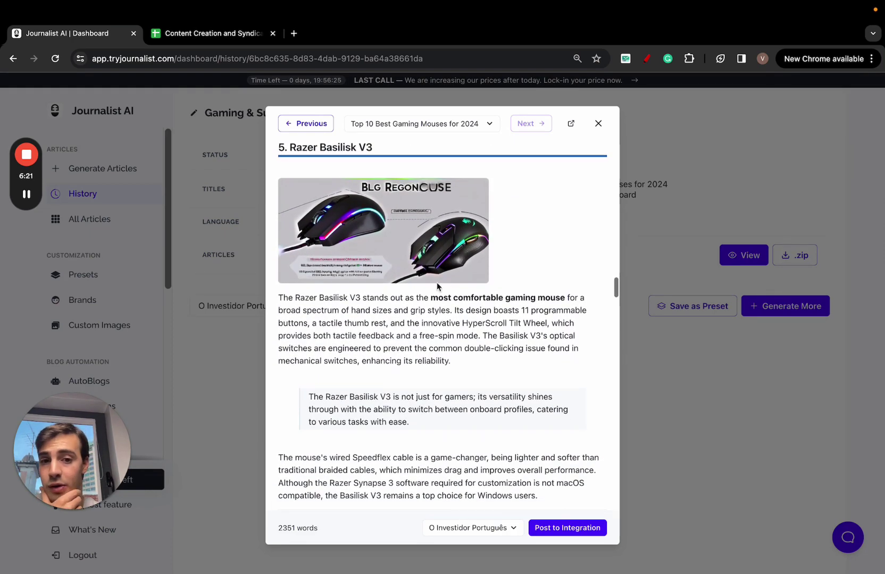
{"action": "scroll", "coordinate": [508, 294], "scroll_direction": "down", "scroll_amount": 7}
{"action": "scroll", "coordinate": [507, 291], "scroll_direction": "down", "scroll_amount": 1}
{"action": "scroll", "coordinate": [506, 290], "scroll_direction": "down", "scroll_amount": 3}
{"action": "scroll", "coordinate": [506, 291], "scroll_direction": "down", "scroll_amount": 1}
{"action": "scroll", "coordinate": [506, 292], "scroll_direction": "up", "scroll_amount": 5}
{"action": "scroll", "coordinate": [507, 294], "scroll_direction": "up", "scroll_amount": 8}
{"action": "scroll", "coordinate": [507, 294], "scroll_direction": "up", "scroll_amount": 10}
Step: Close the article, switch the image provider to Google Images, then return to History
{"action": "left_click", "coordinate": [598, 124]}
{"action": "left_click", "coordinate": [102, 171]}
{"action": "scroll", "coordinate": [207, 376], "scroll_direction": "down", "scroll_amount": 2}
{"action": "left_click", "coordinate": [279, 422]}
{"action": "scroll", "coordinate": [279, 424], "scroll_direction": "down", "scroll_amount": 2}
{"action": "scroll", "coordinate": [279, 425], "scroll_direction": "down", "scroll_amount": 2}
{"action": "left_click", "coordinate": [287, 250]}
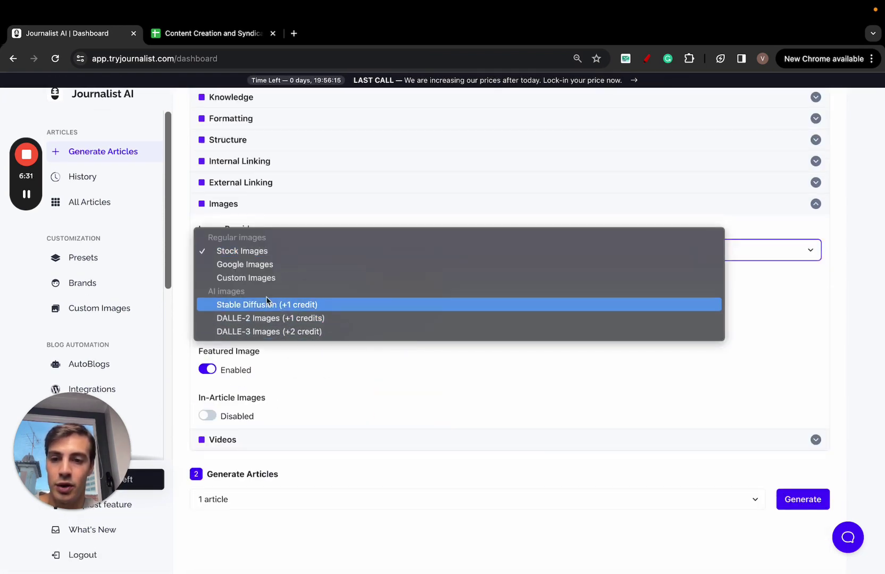
{"action": "left_click", "coordinate": [240, 266]}
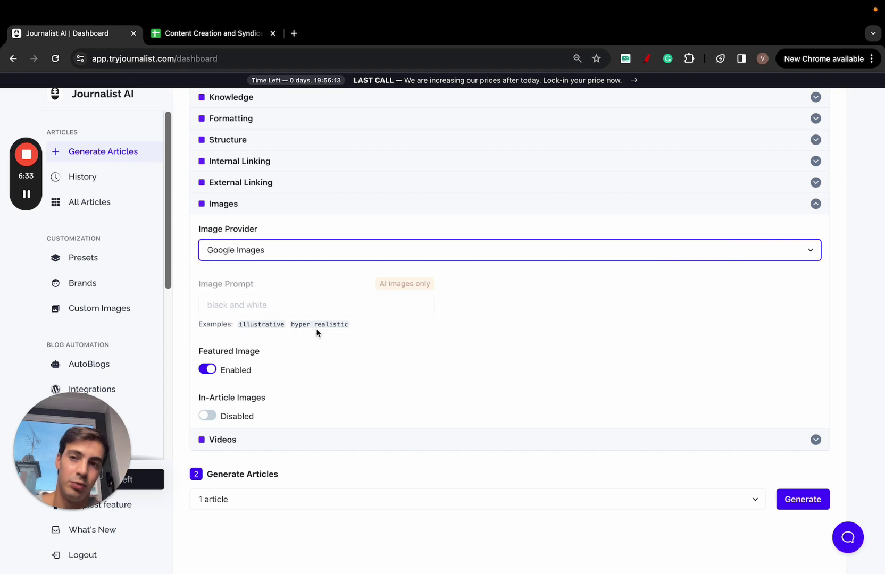
{"action": "left_click", "coordinate": [122, 156]}
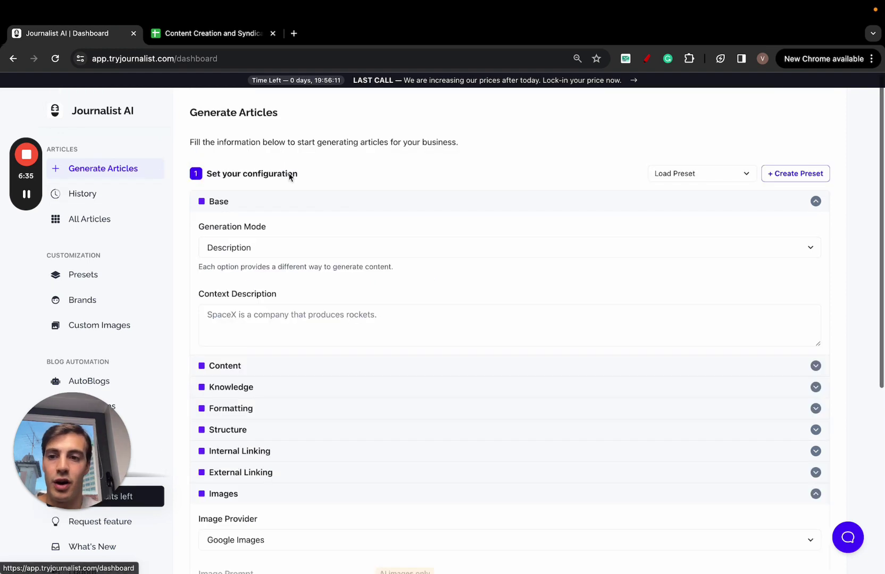
{"action": "left_click", "coordinate": [103, 193]}
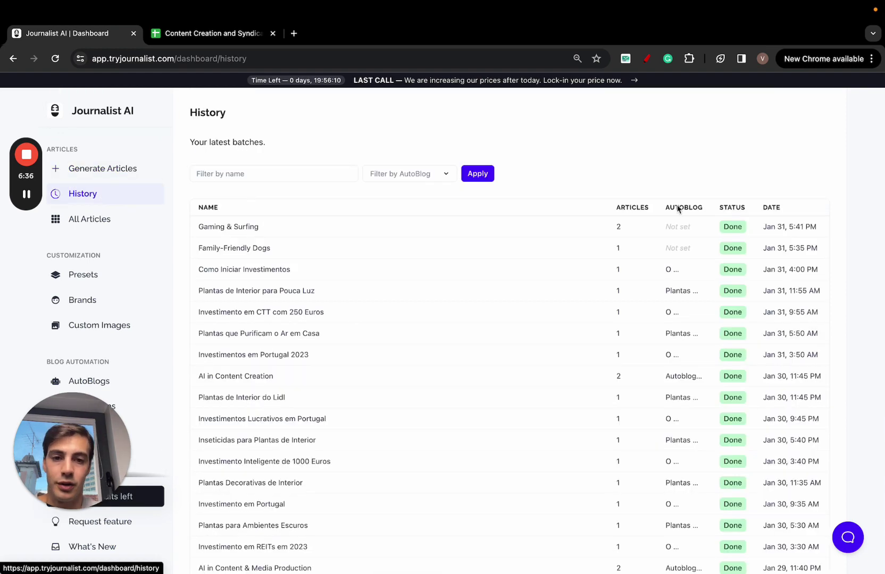
Step: Preview both Gaming & Surfing articles, including the gaming mouse article, then highlight the site URL
{"action": "left_click", "coordinate": [600, 229]}
{"action": "left_click", "coordinate": [725, 255]}
{"action": "left_click", "coordinate": [542, 125]}
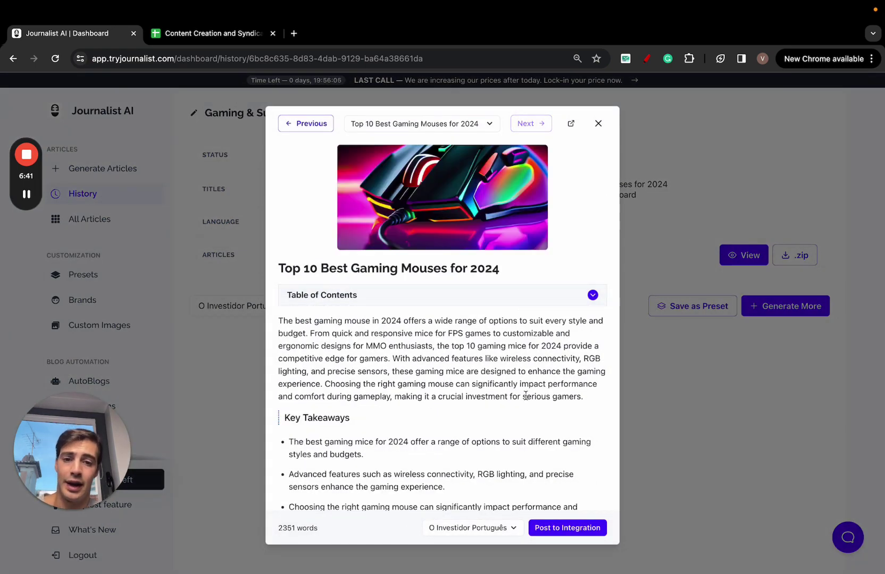
{"action": "scroll", "coordinate": [525, 395], "scroll_direction": "down", "scroll_amount": 5}
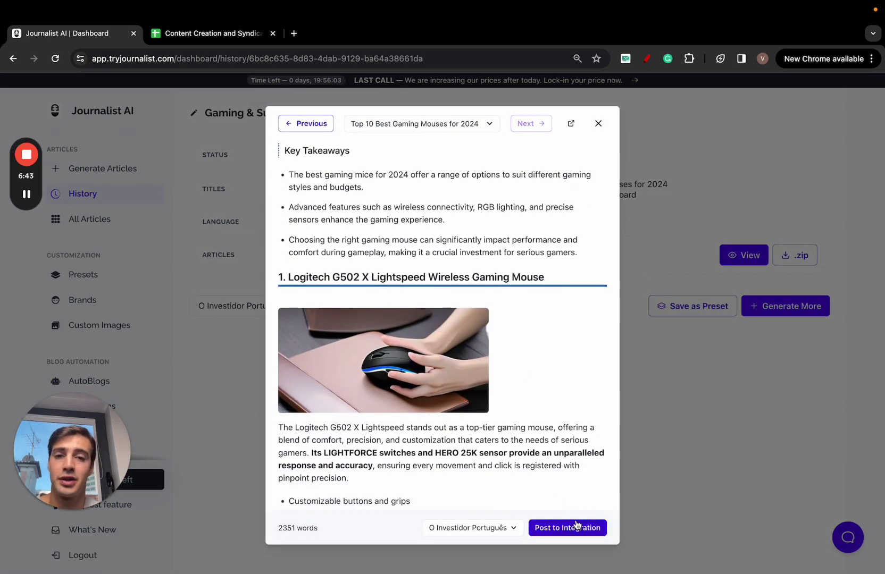
{"action": "left_click", "coordinate": [599, 124]}
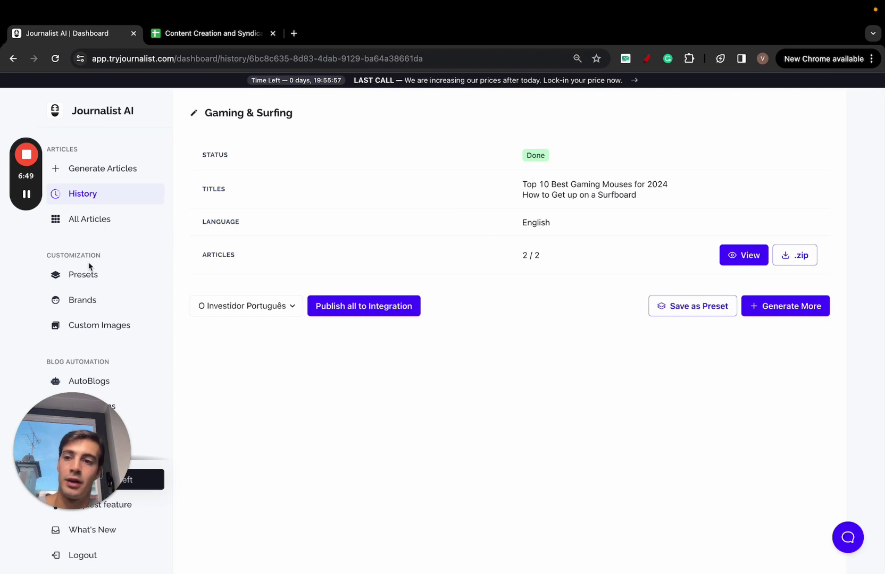
{"action": "left_click_drag", "start_coordinate": [109, 59], "coordinate": [185, 62]}
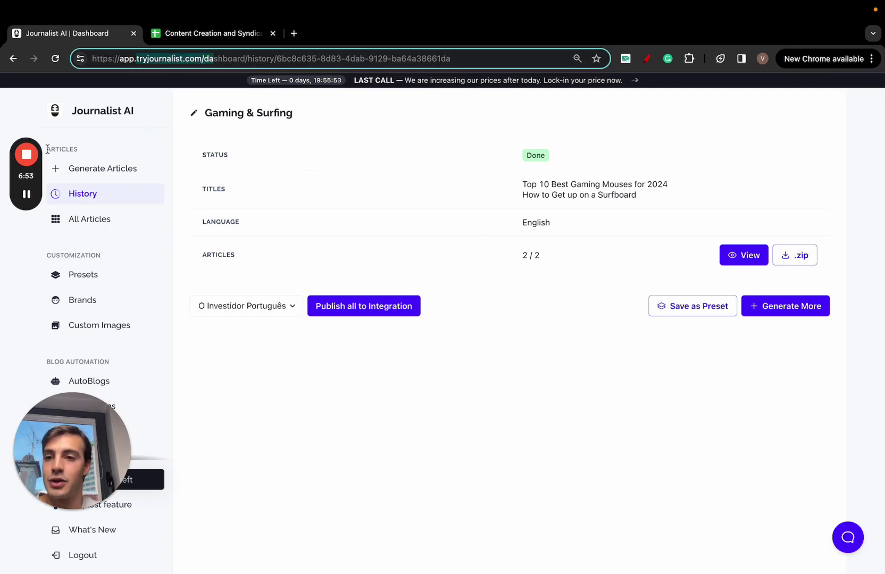